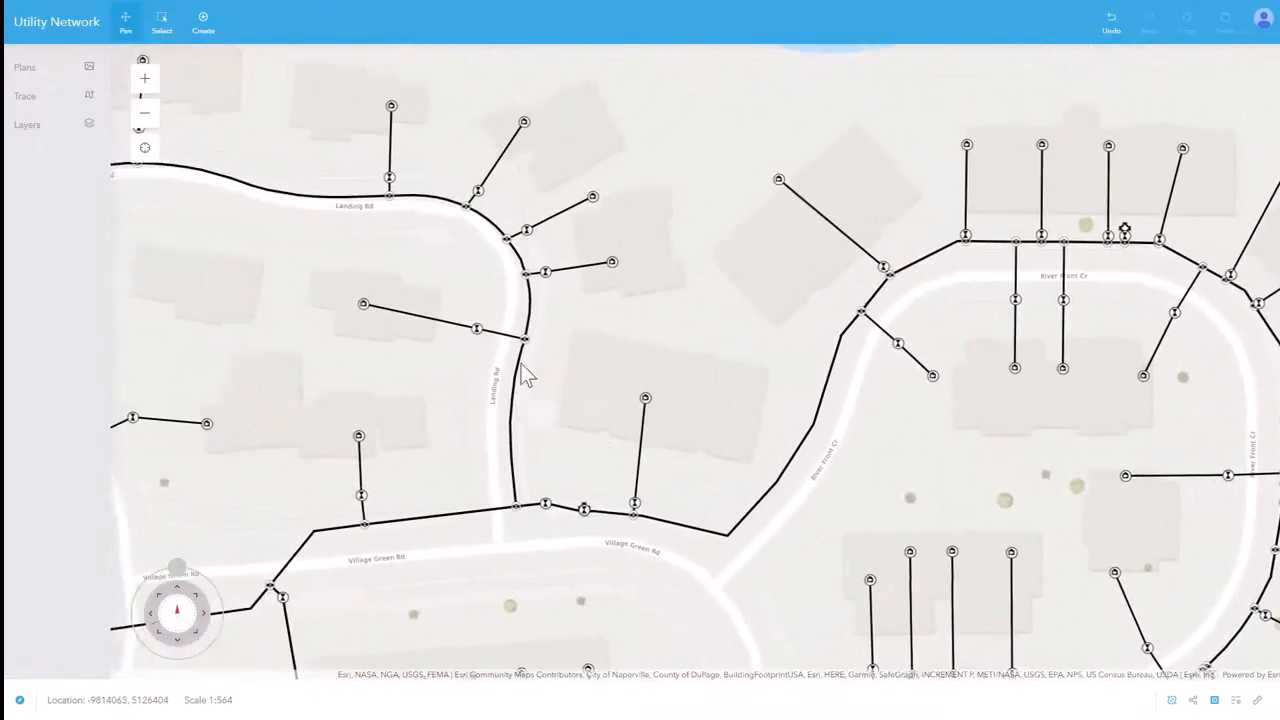
Select the water main along Village Green Rd and examine its selection entry, properties and trace options.
left_click_drag(357, 318, 799, 218)
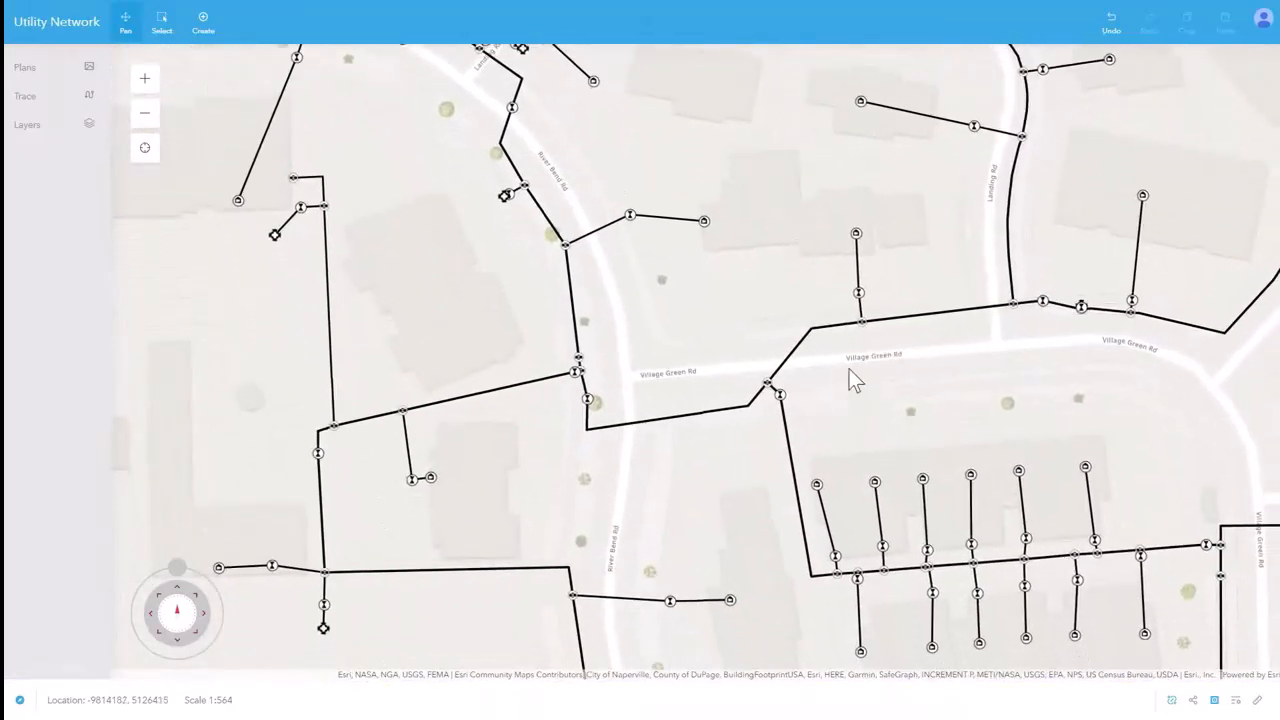
left_click_drag(852, 383, 828, 323)
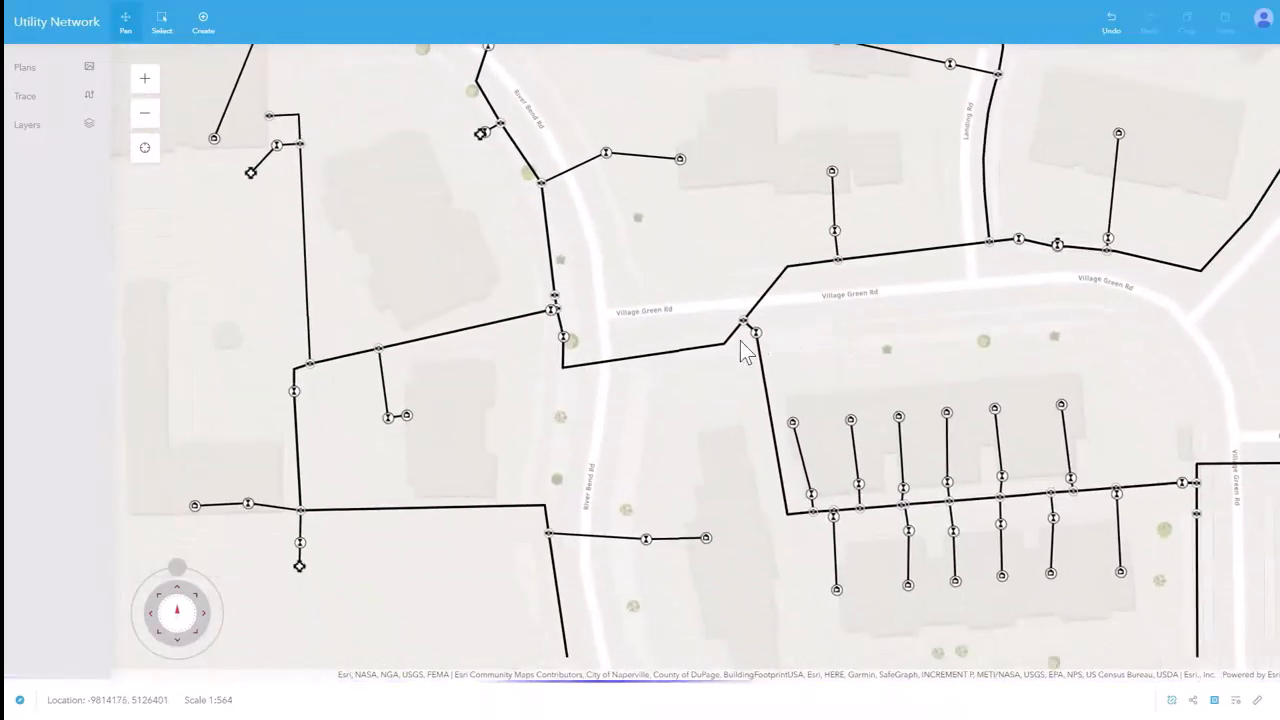
left_click_drag(752, 339, 706, 343)
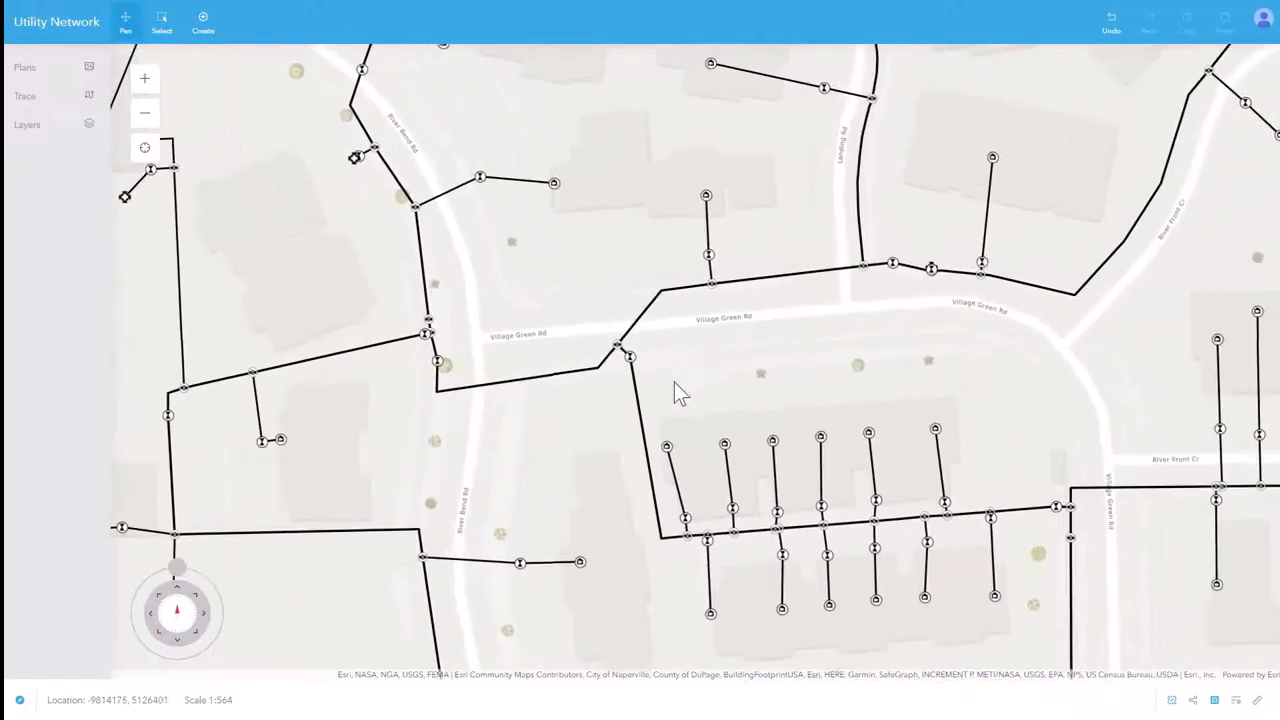
left_click(163, 37)
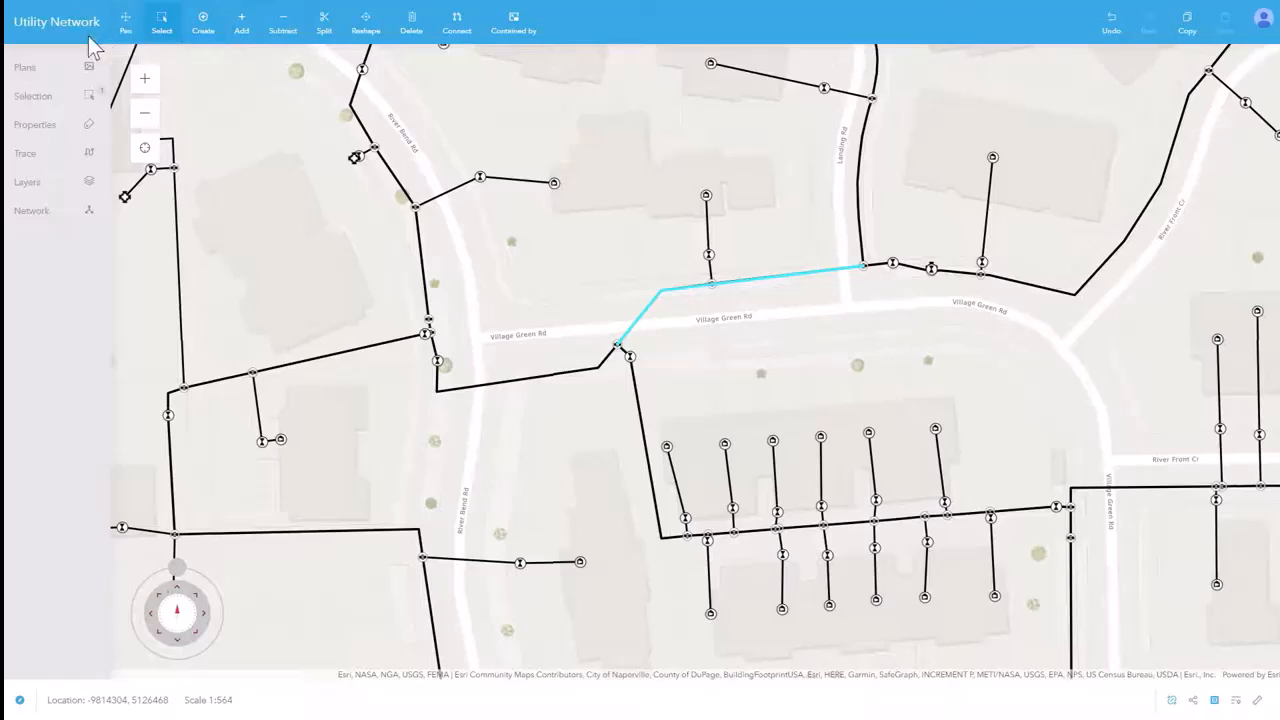
left_click(80, 102)
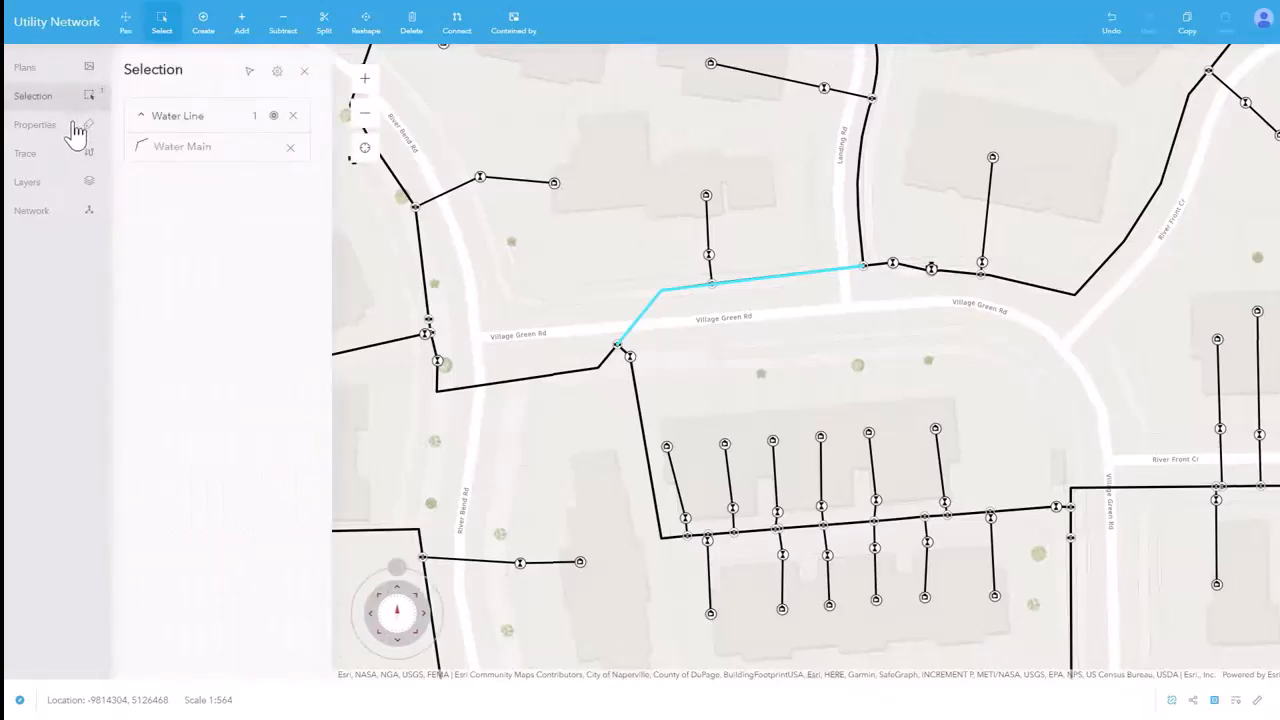
left_click(76, 130)
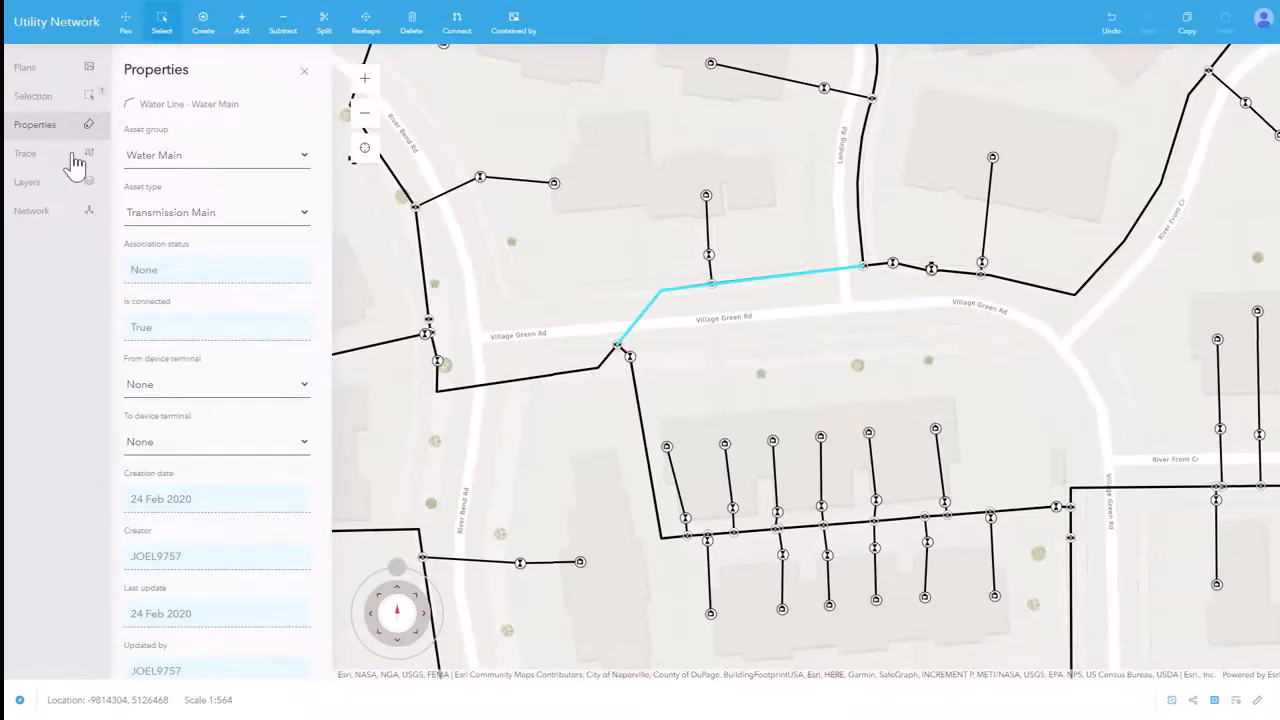
left_click(76, 160)
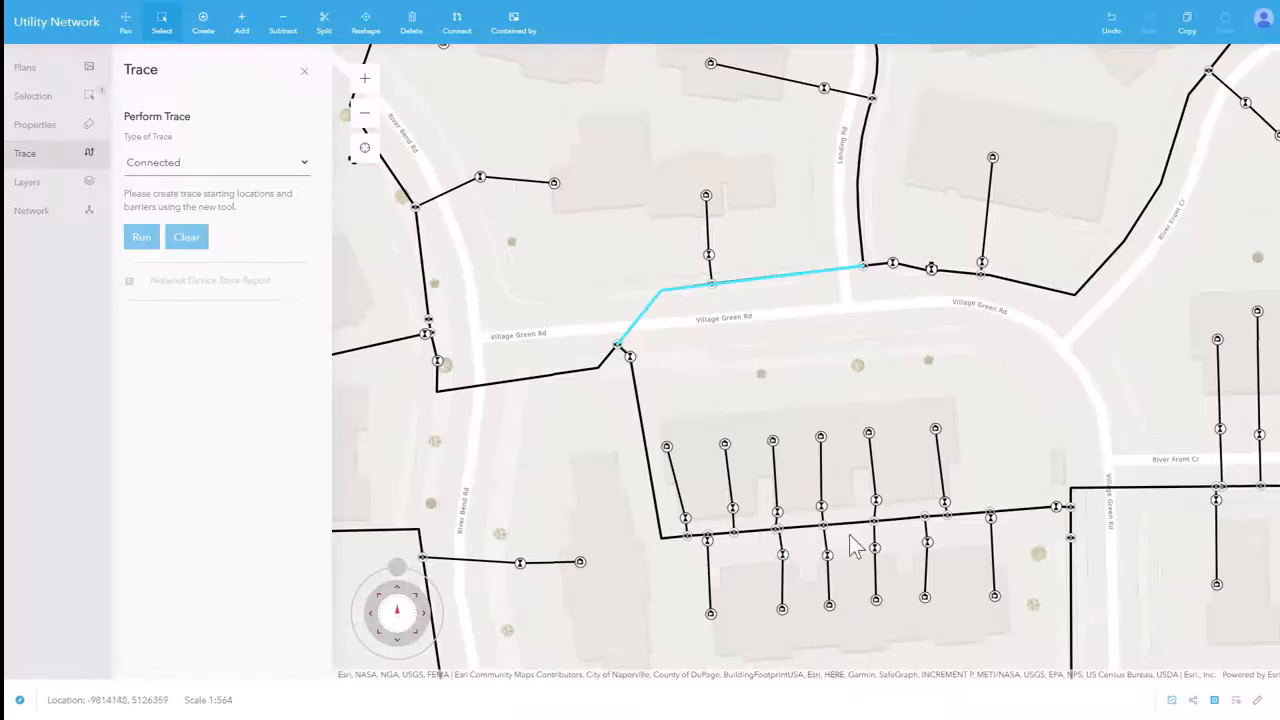
Restore the saved environment Job ID 222.
left_click(1257, 700)
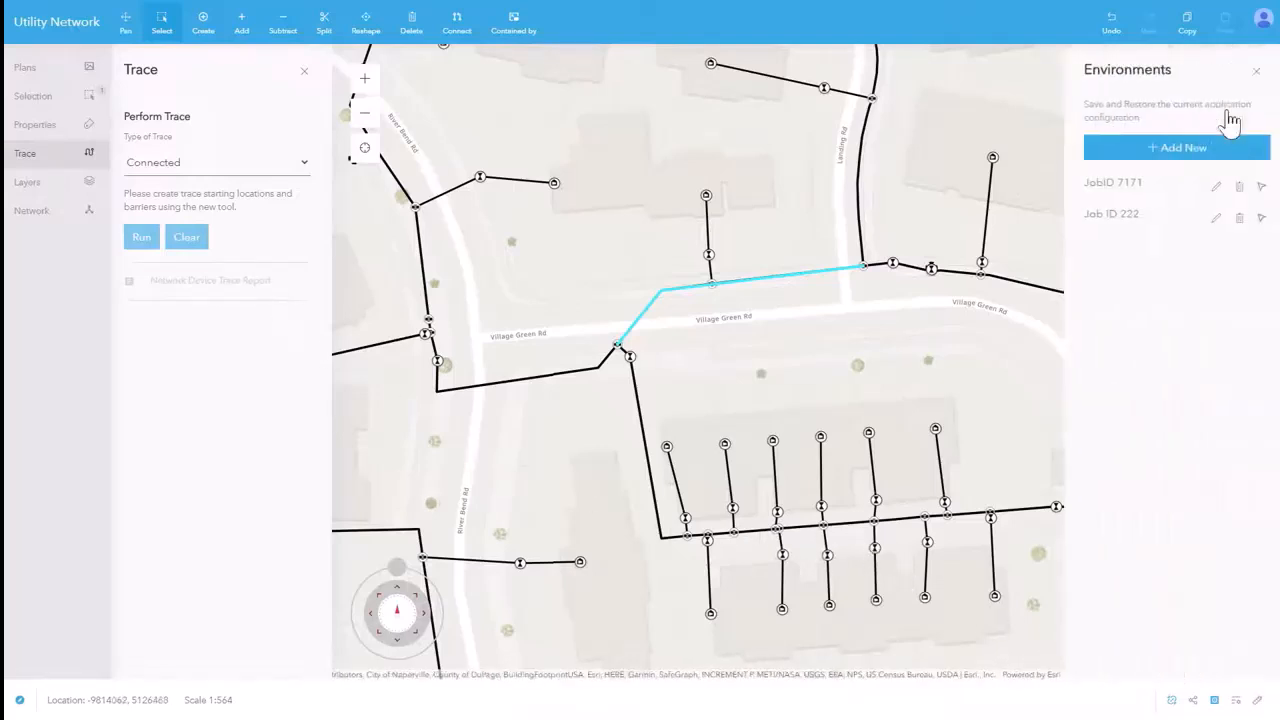
left_click(1260, 219)
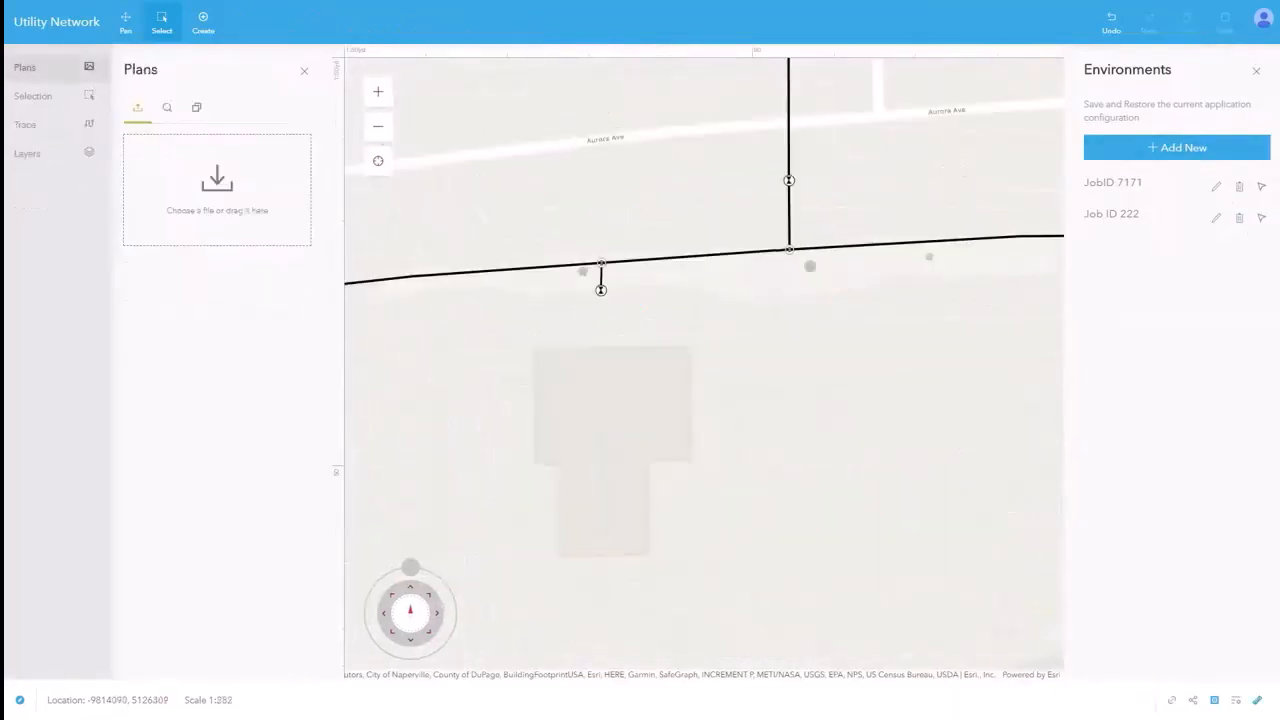
Add the plan JobSitePlan.png to the map, then move and enlarge it to roughly cover the building footprint.
left_click_drag(1278, 290, 183, 183)
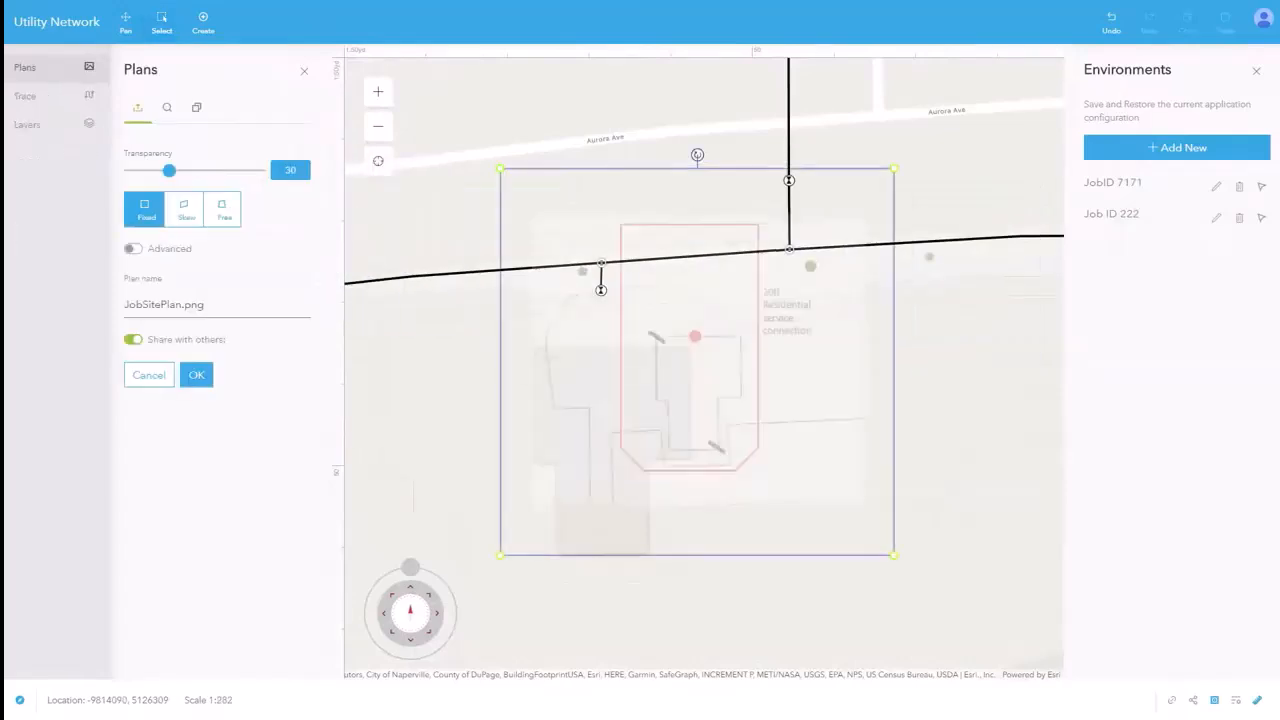
left_click_drag(640, 360, 582, 386)
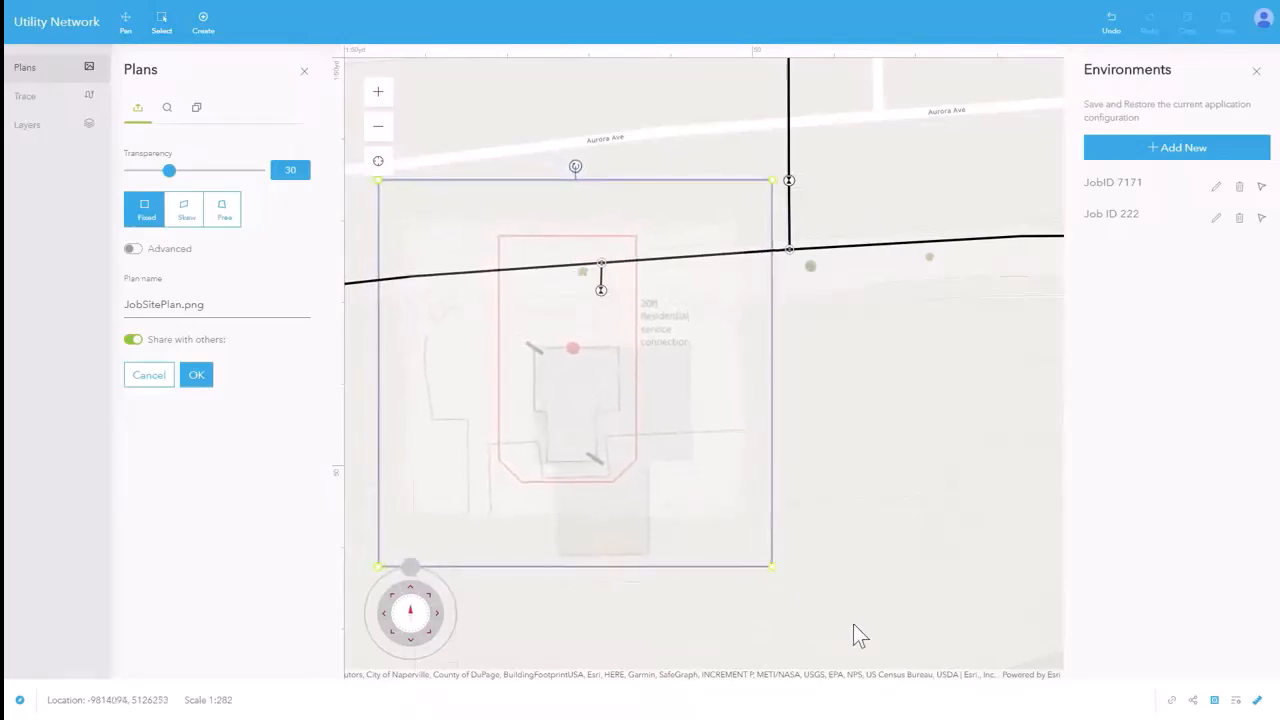
left_click_drag(772, 567, 984, 716)
left_click_drag(546, 412, 583, 429)
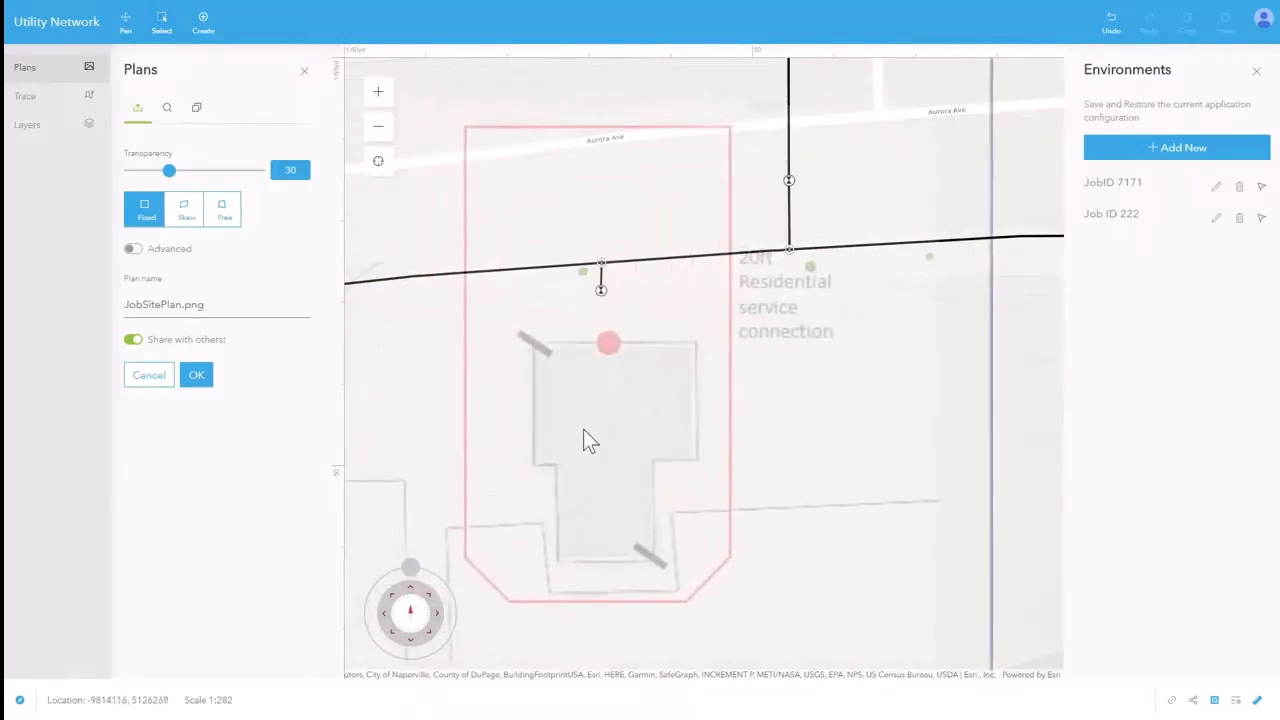
Align the site plan using advanced control points A and B at opposite building corners, accept the placement, and close the Plans and Environments views.
left_click(136, 248)
left_click_drag(503, 153, 647, 340)
left_click_drag(887, 541, 727, 487)
scroll(200, 600, "down", 1)
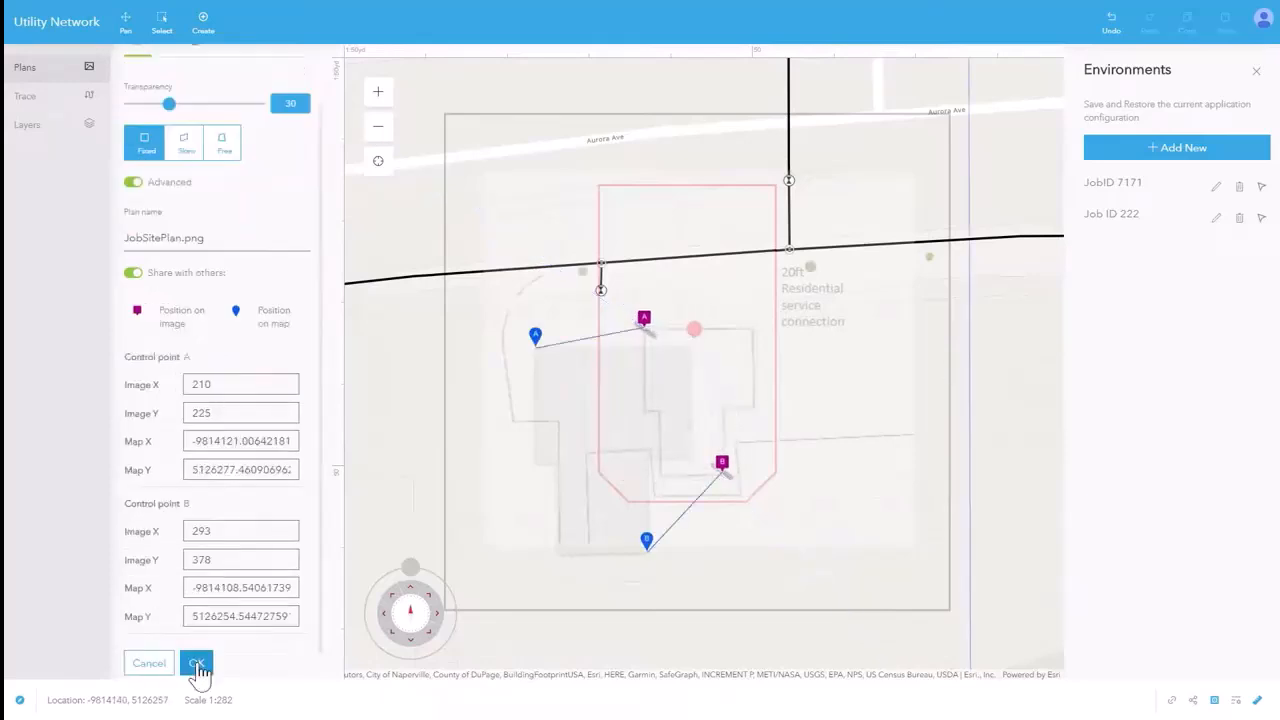
left_click(198, 665)
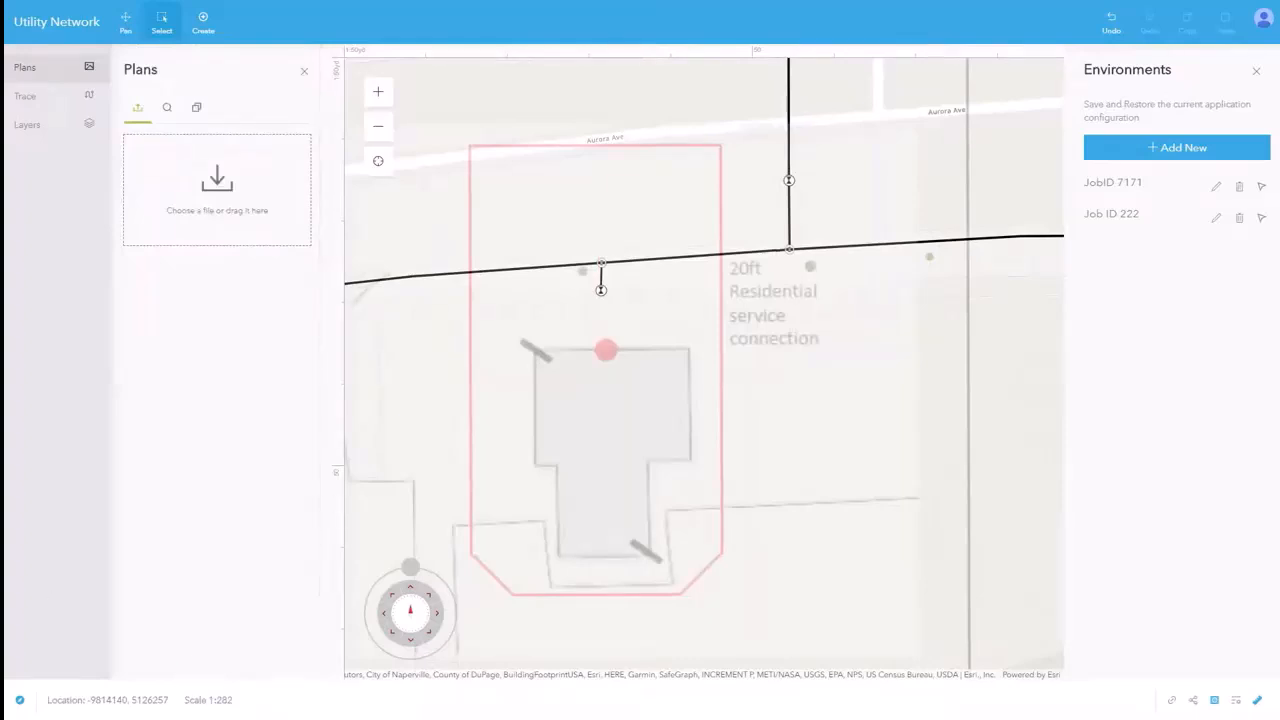
left_click(304, 71)
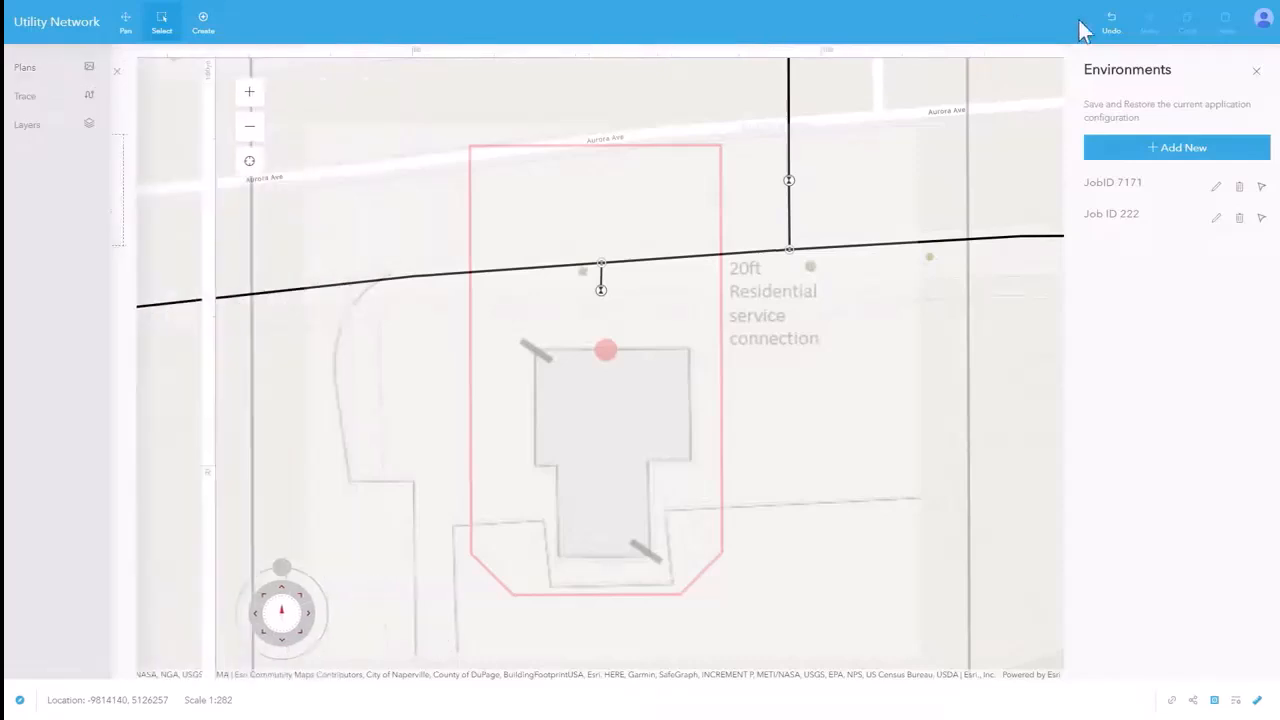
left_click(1266, 74)
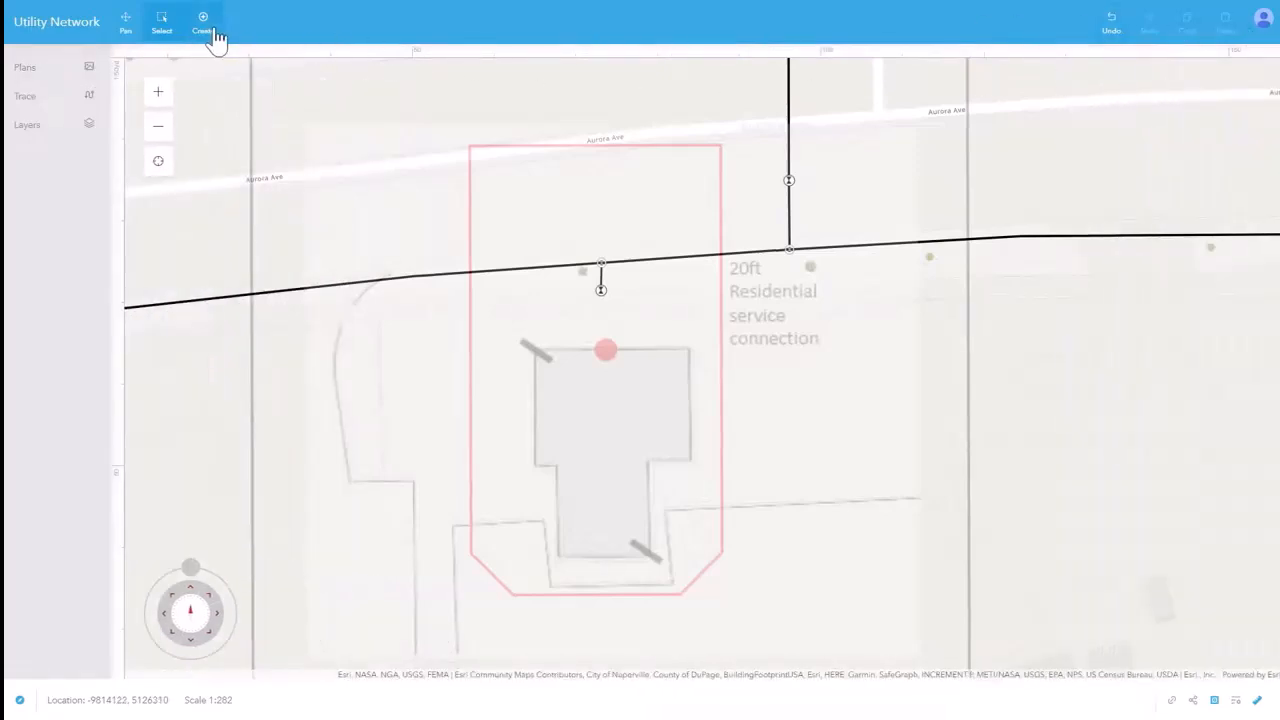
Filter the creation templates by "res" and choose the Residential Service line.
left_click(213, 33)
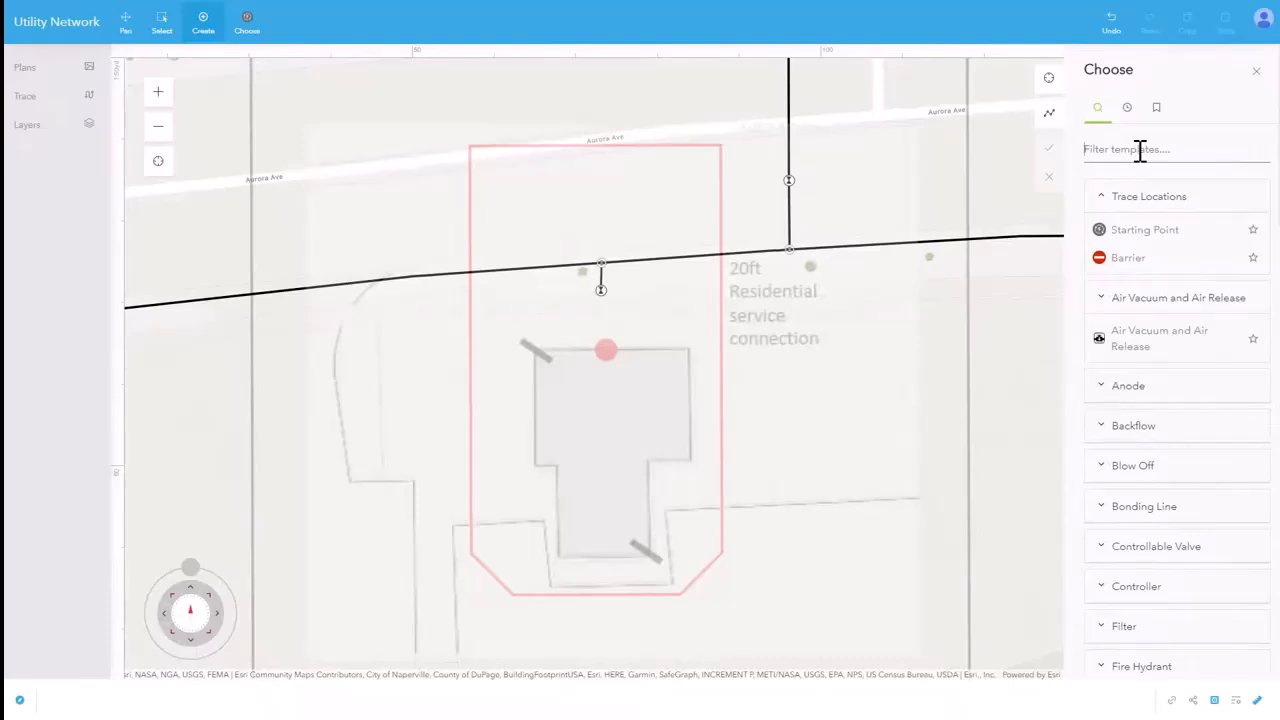
type("res")
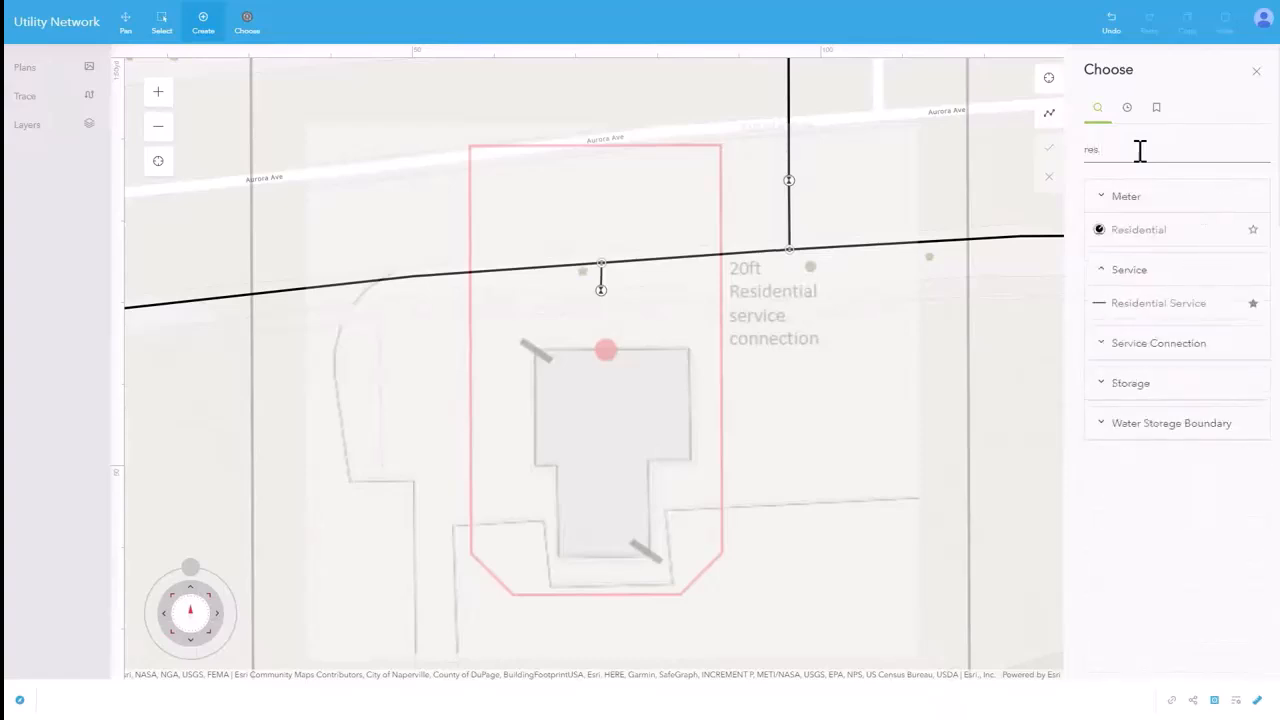
left_click(1158, 303)
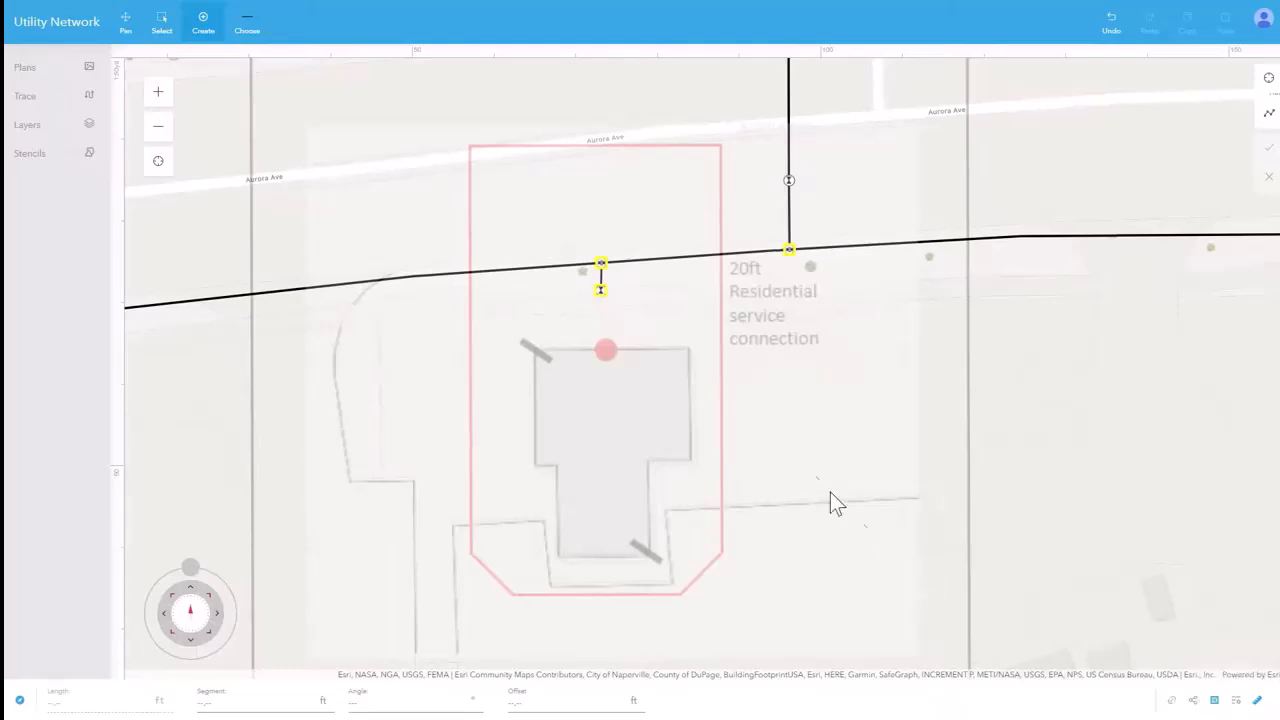
Draw a 20 ft service line from the valve below the main to the red connection marker on the building.
left_click(600, 290)
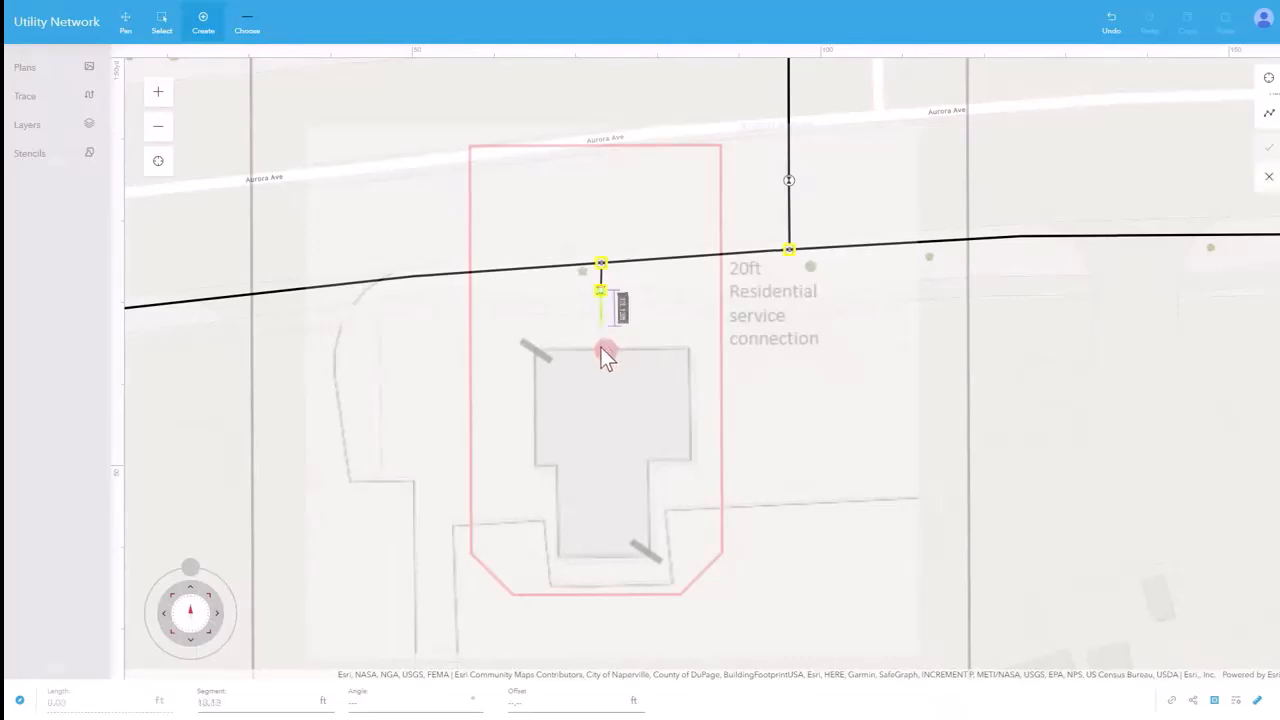
left_click(229, 700)
type("20")
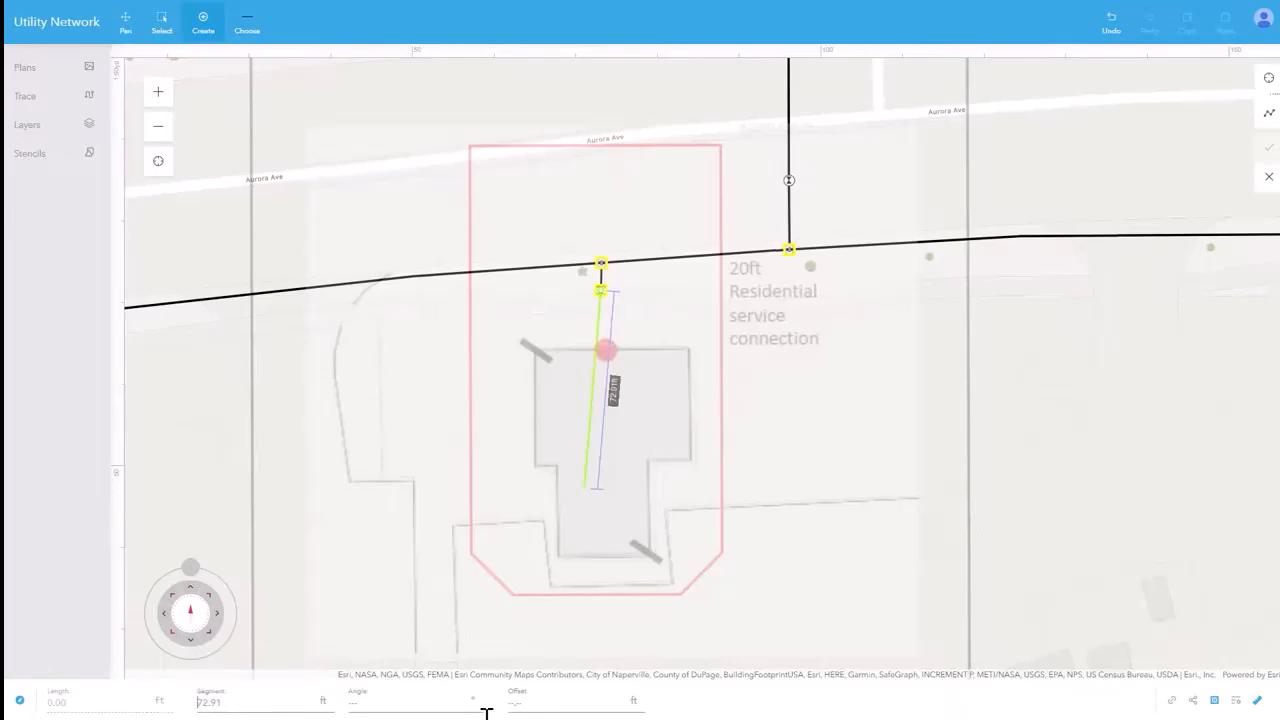
type("20")
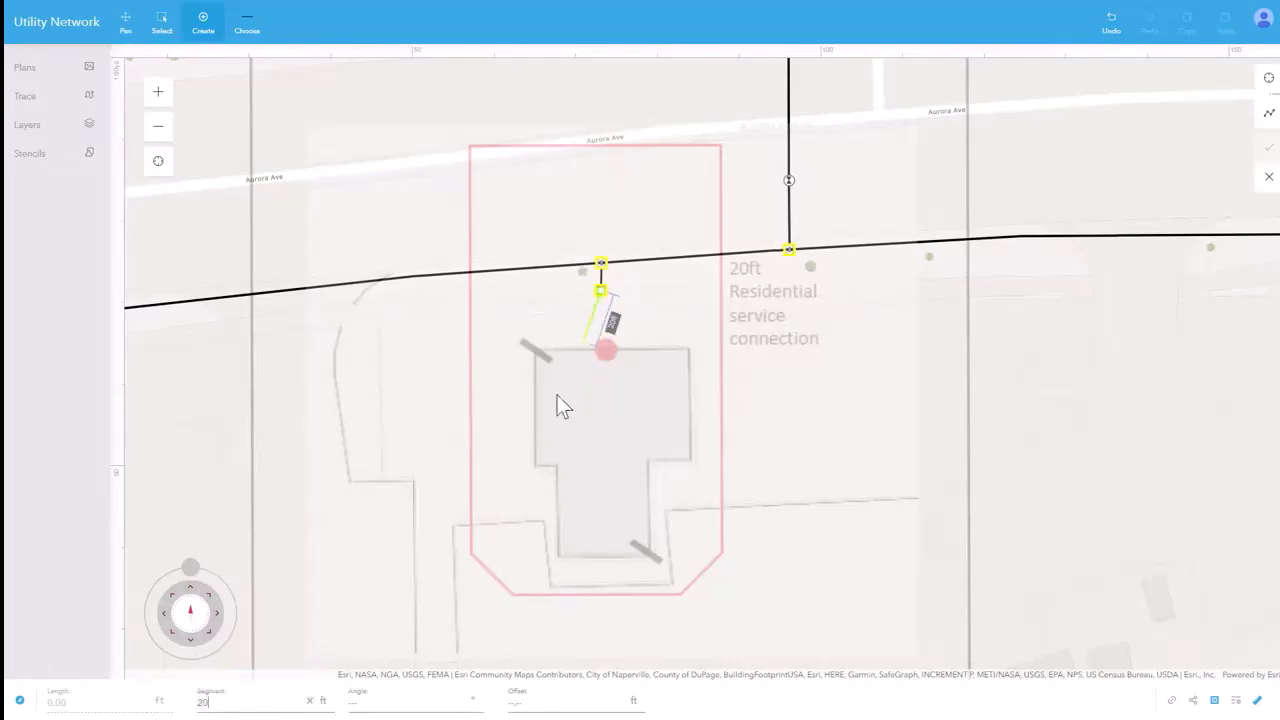
double_click(611, 374)
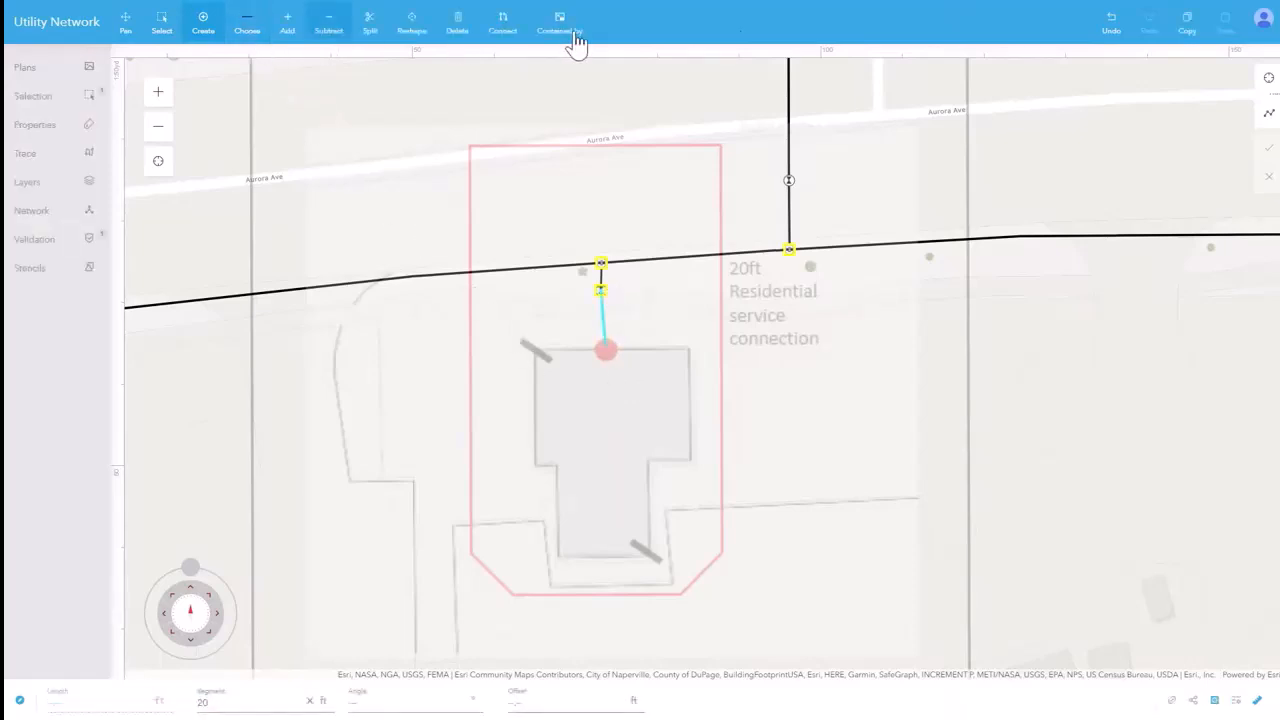
From the network rules for the selected line, create a Residential service connection at the line's building end.
left_click(1263, 20)
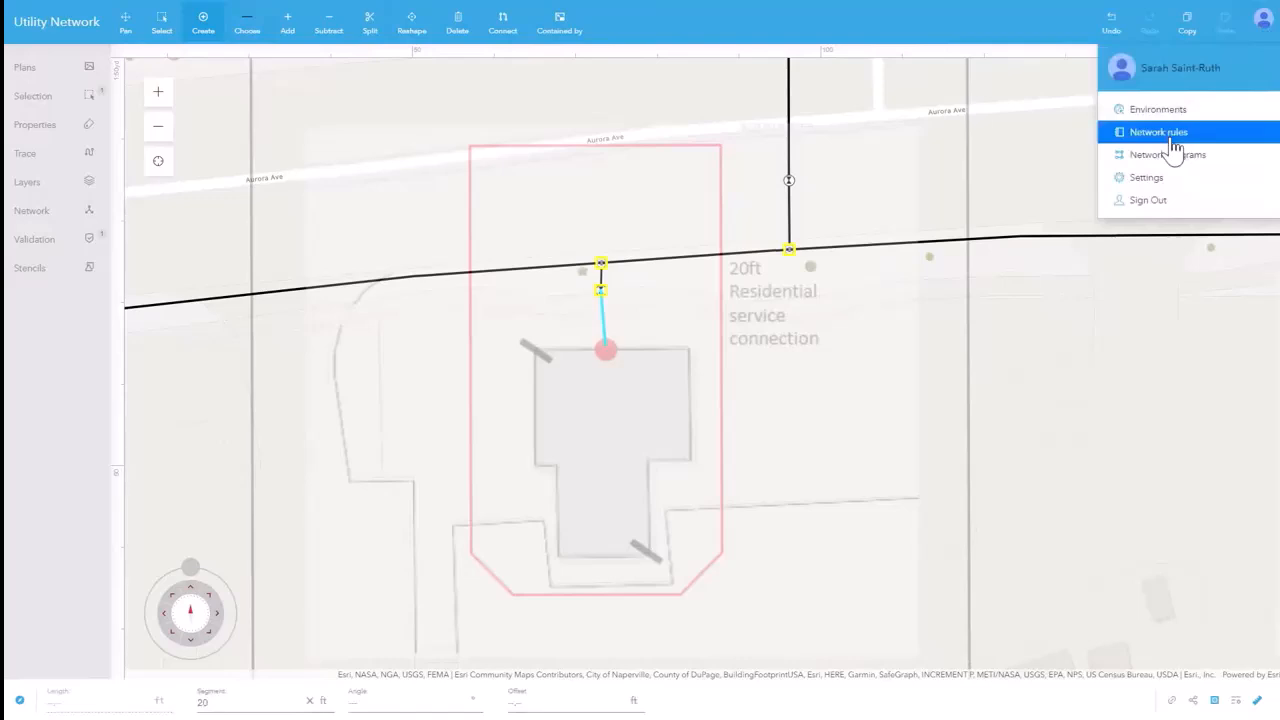
left_click(1171, 135)
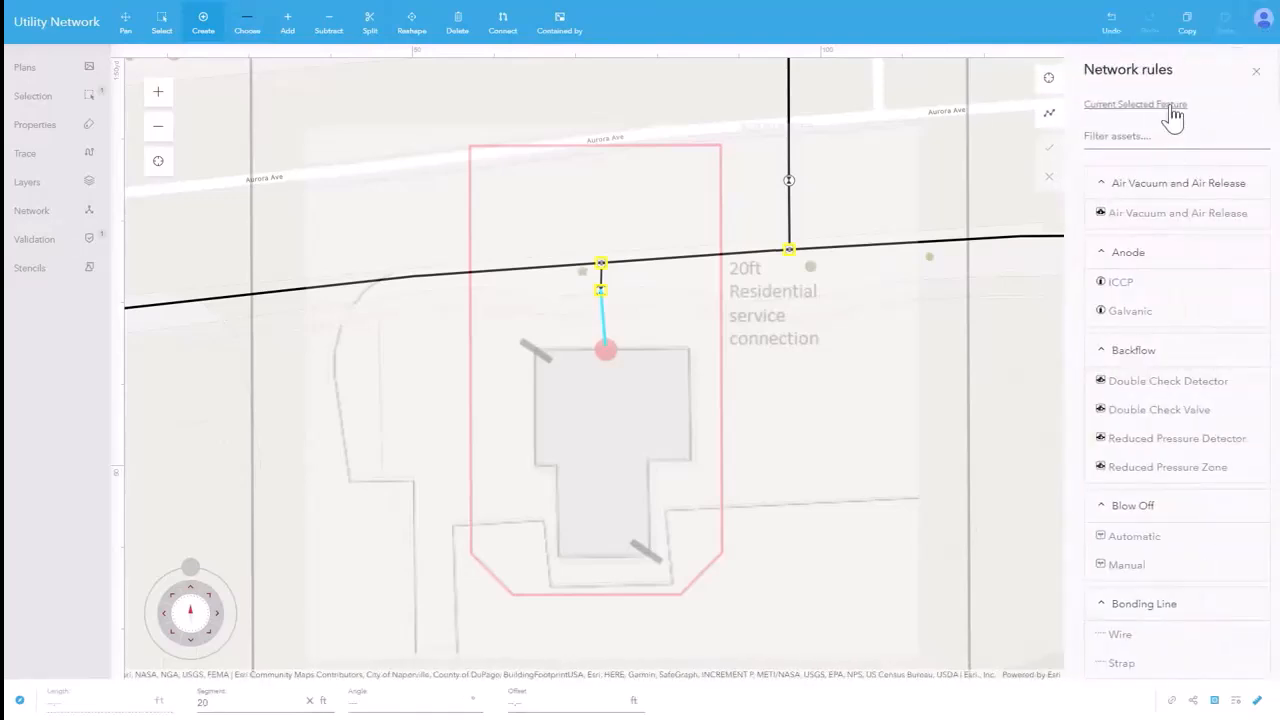
left_click(1171, 105)
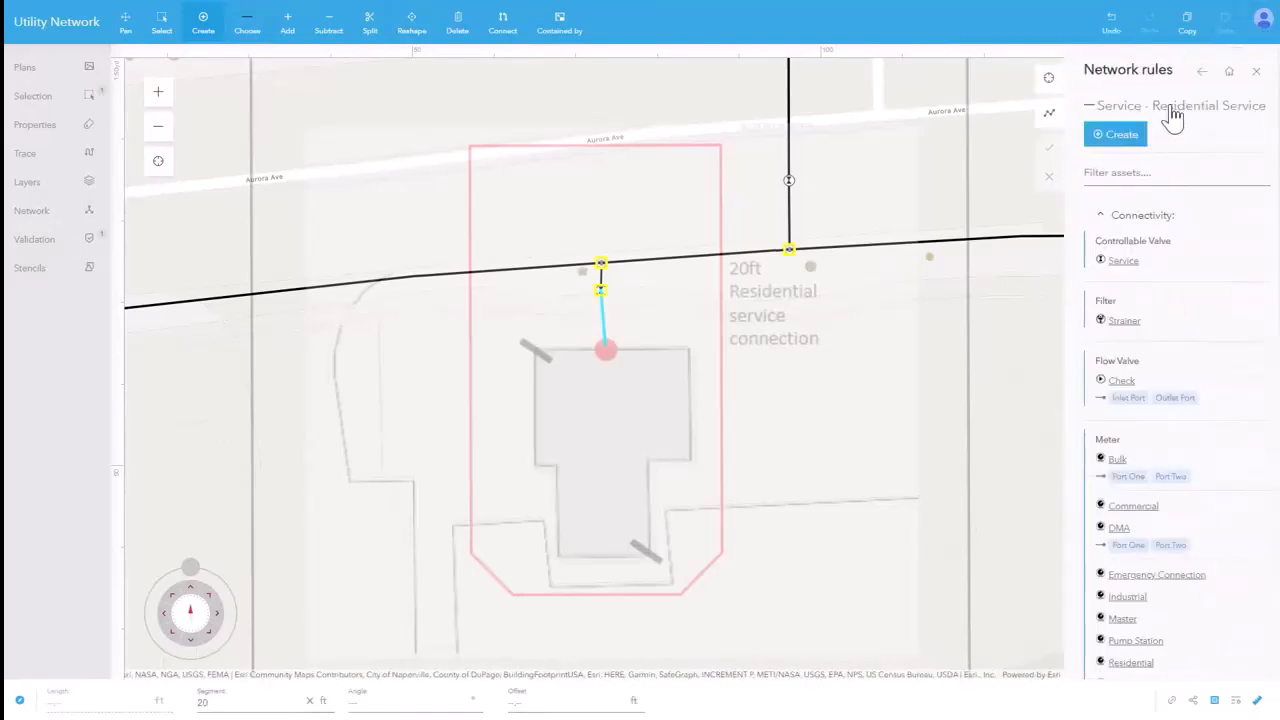
scroll(1179, 490, "down", 2)
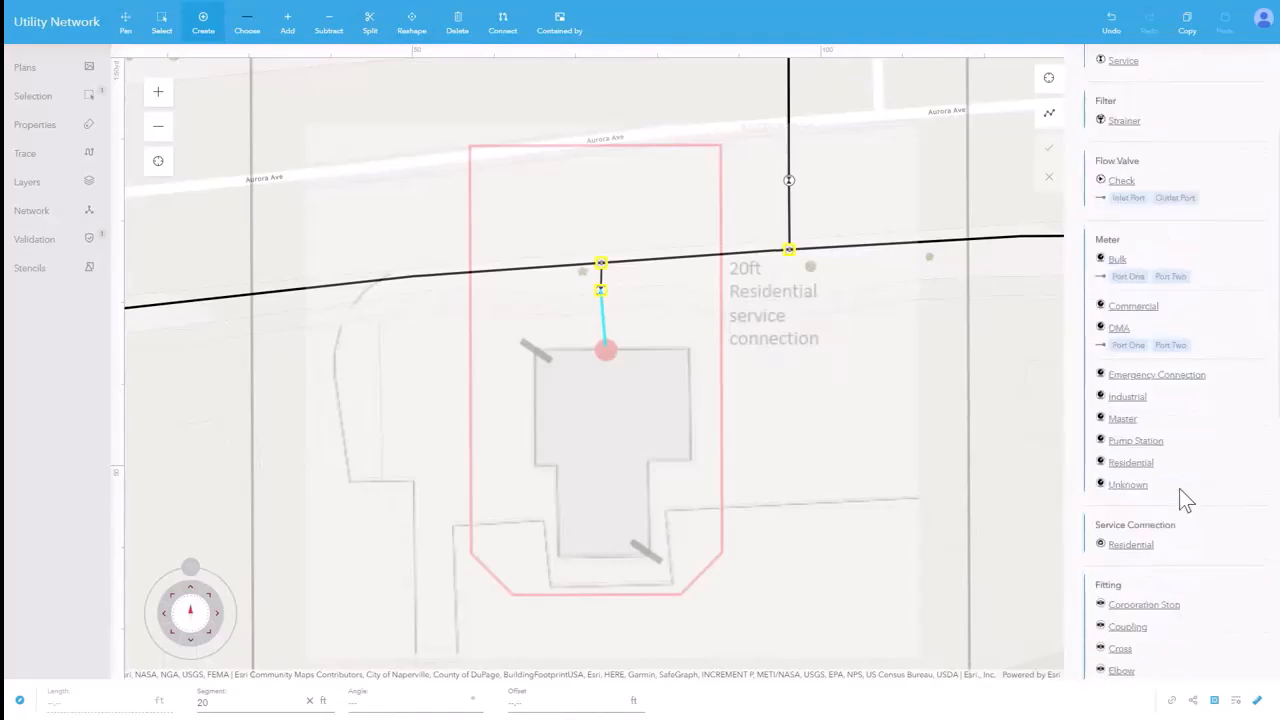
left_click(1143, 547)
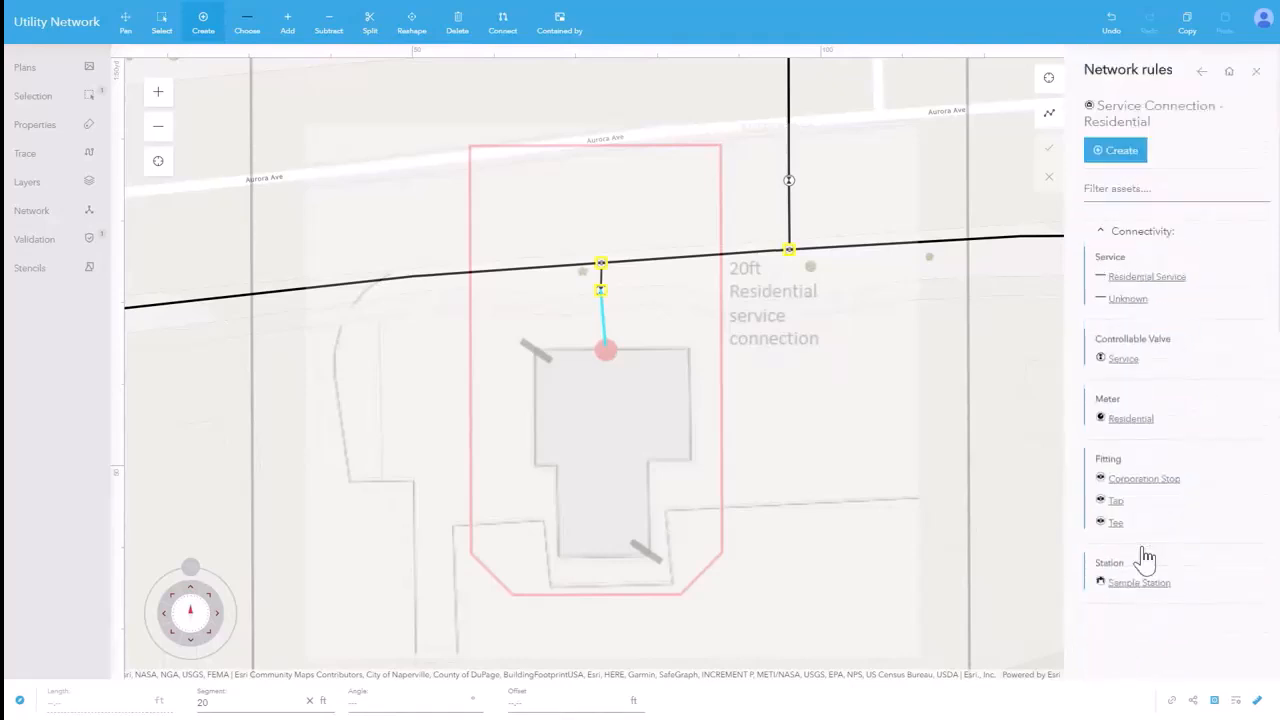
left_click(1127, 154)
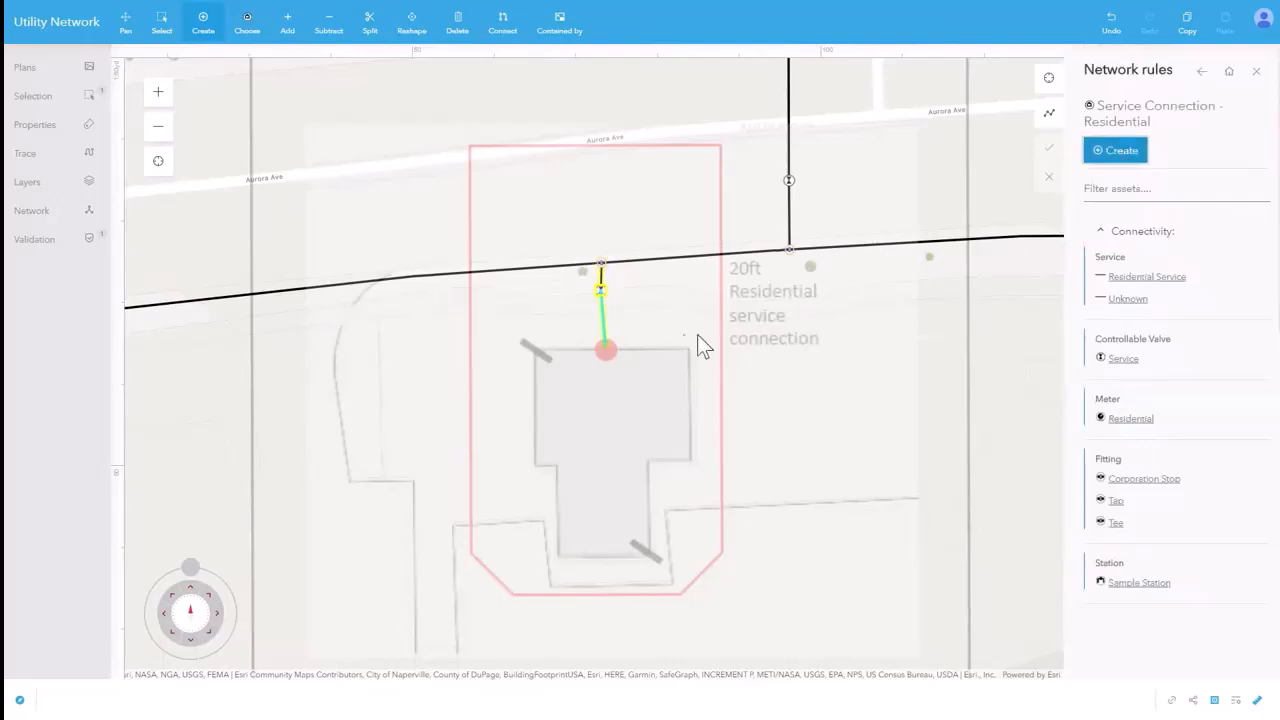
left_click(605, 345)
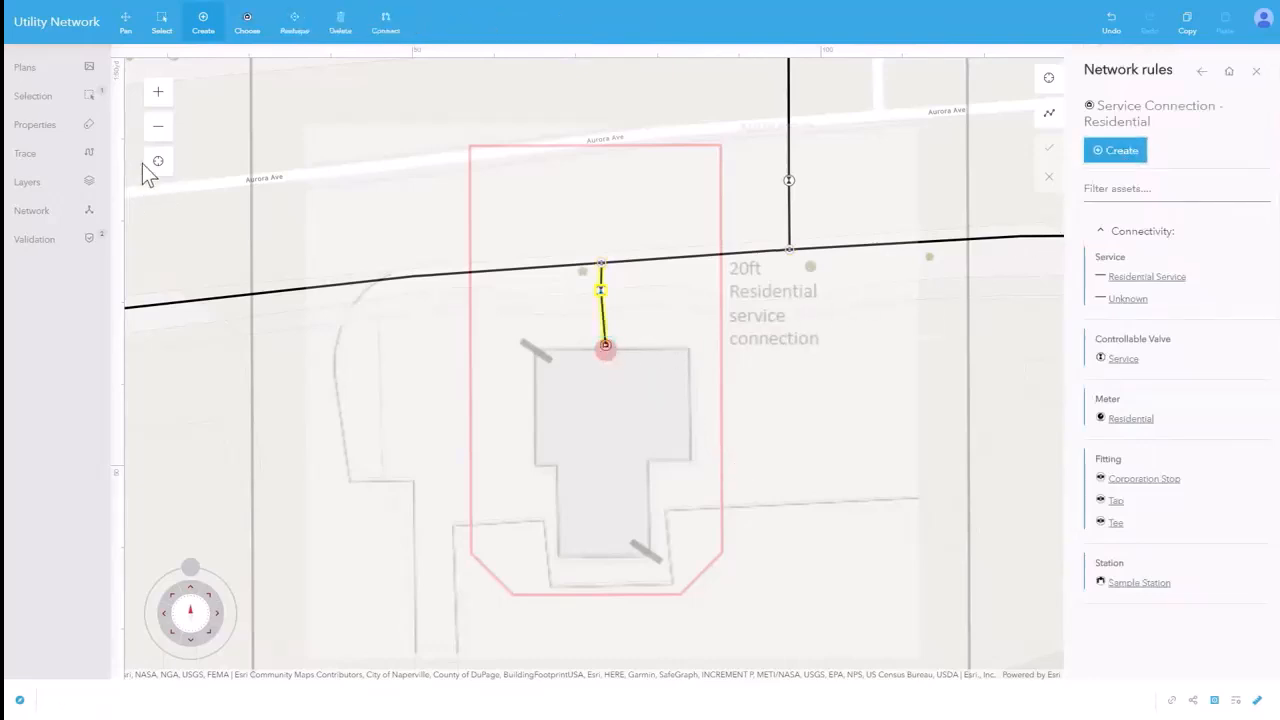
Select the new residential service line and show its network connections diagram.
left_click(600, 320)
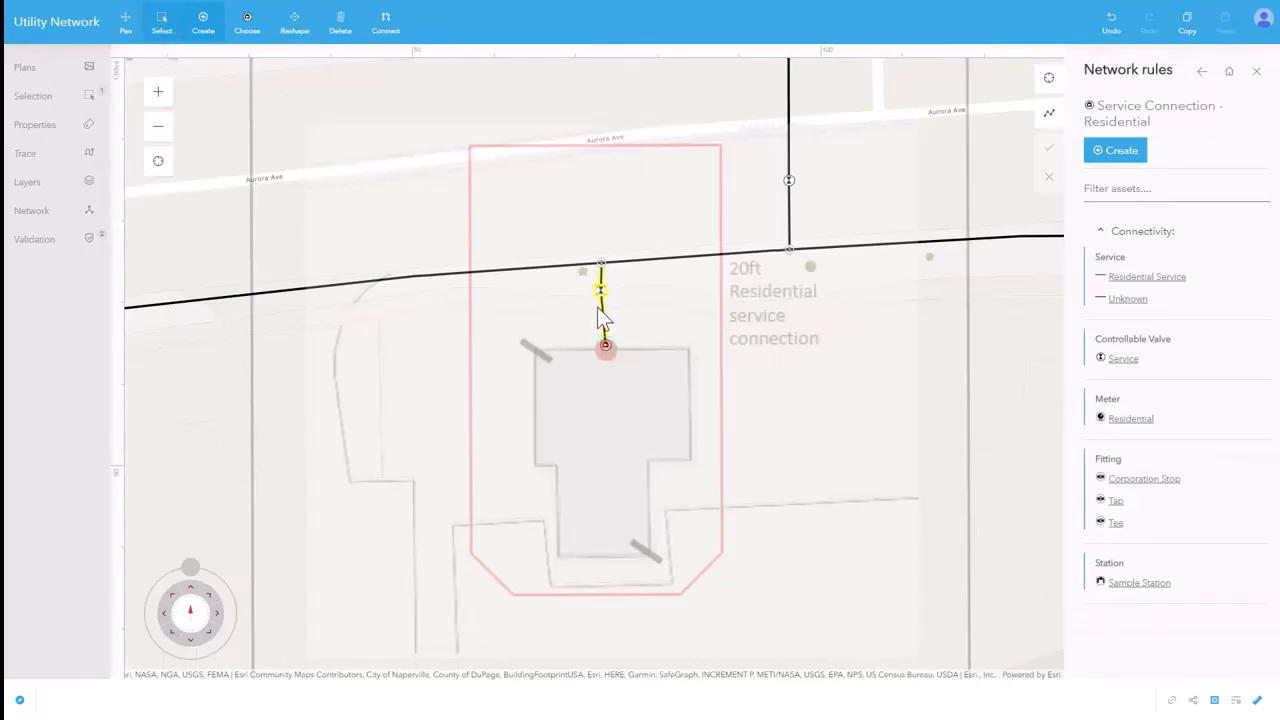
left_click(601, 330)
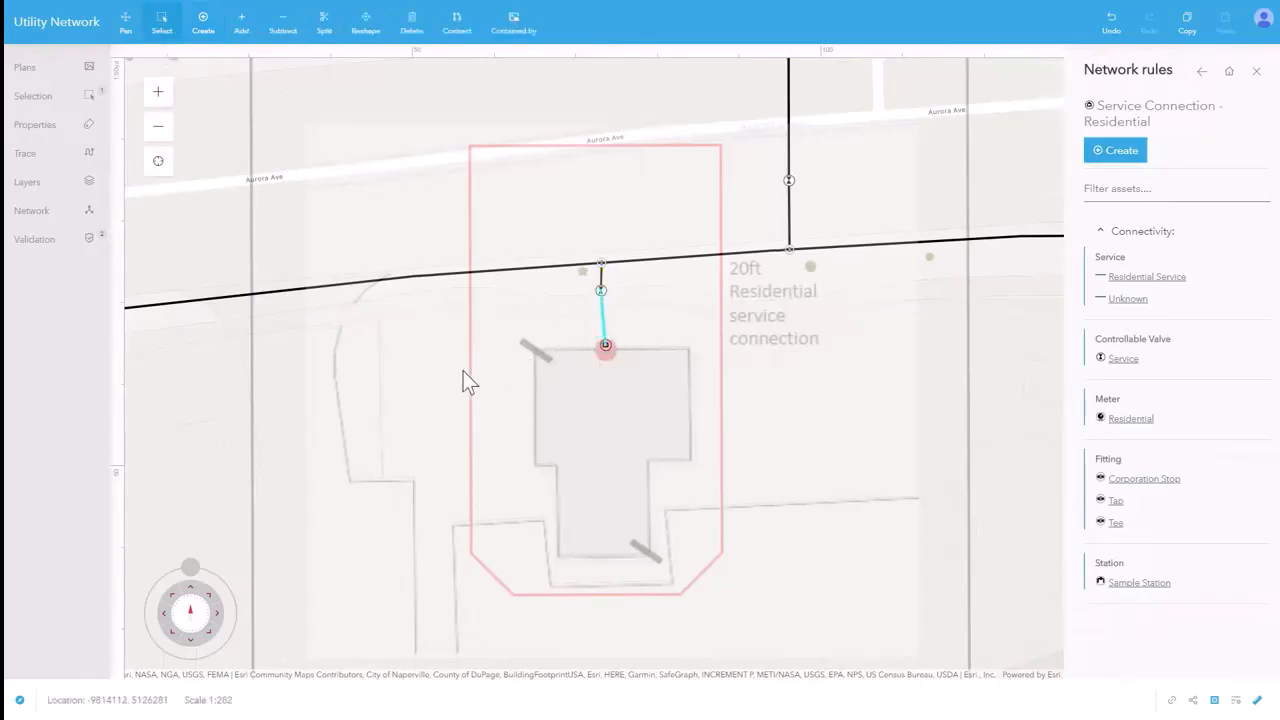
left_click(78, 215)
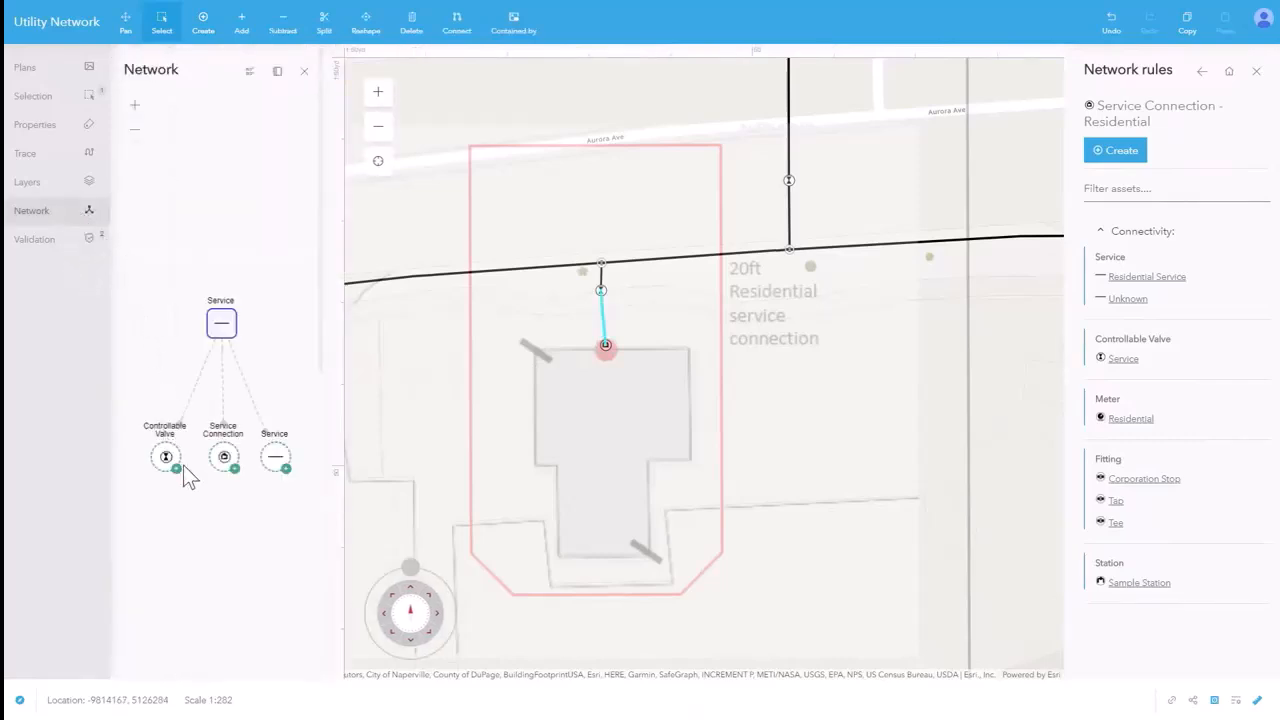
Expand the connected Service, Fitting and Water Main nodes in turn in the network diagram.
right_click(278, 459)
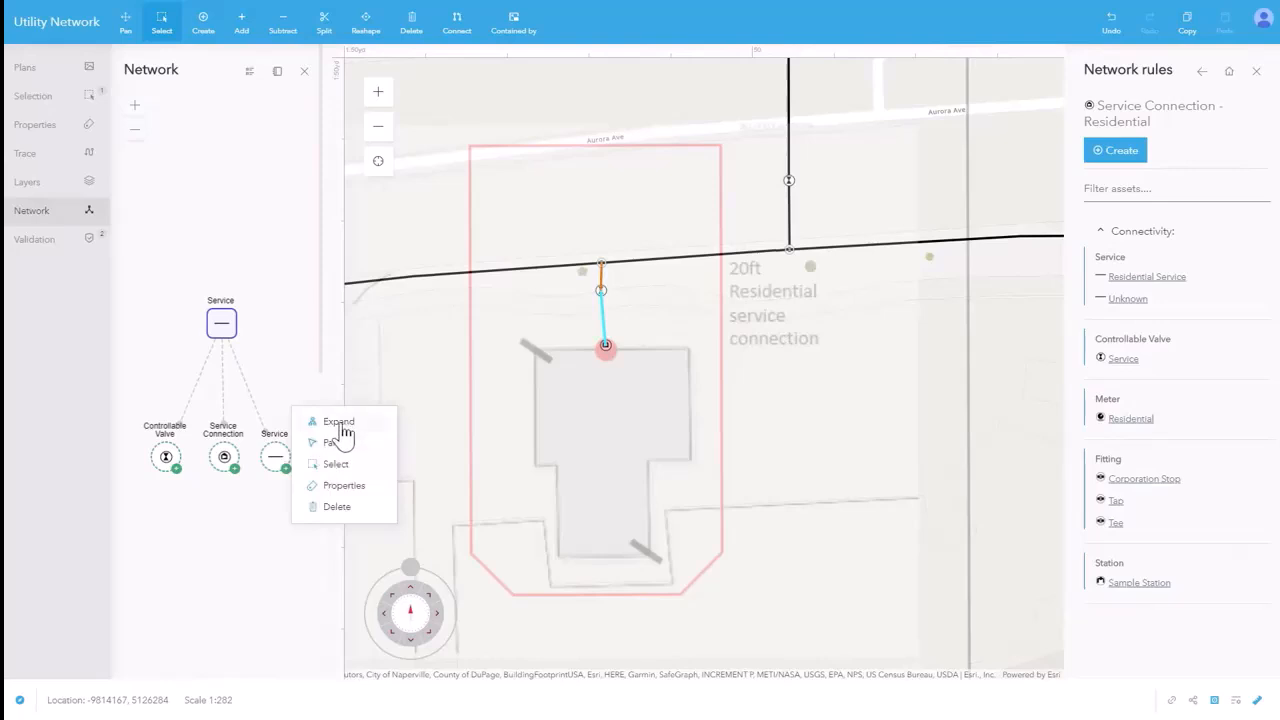
left_click(340, 422)
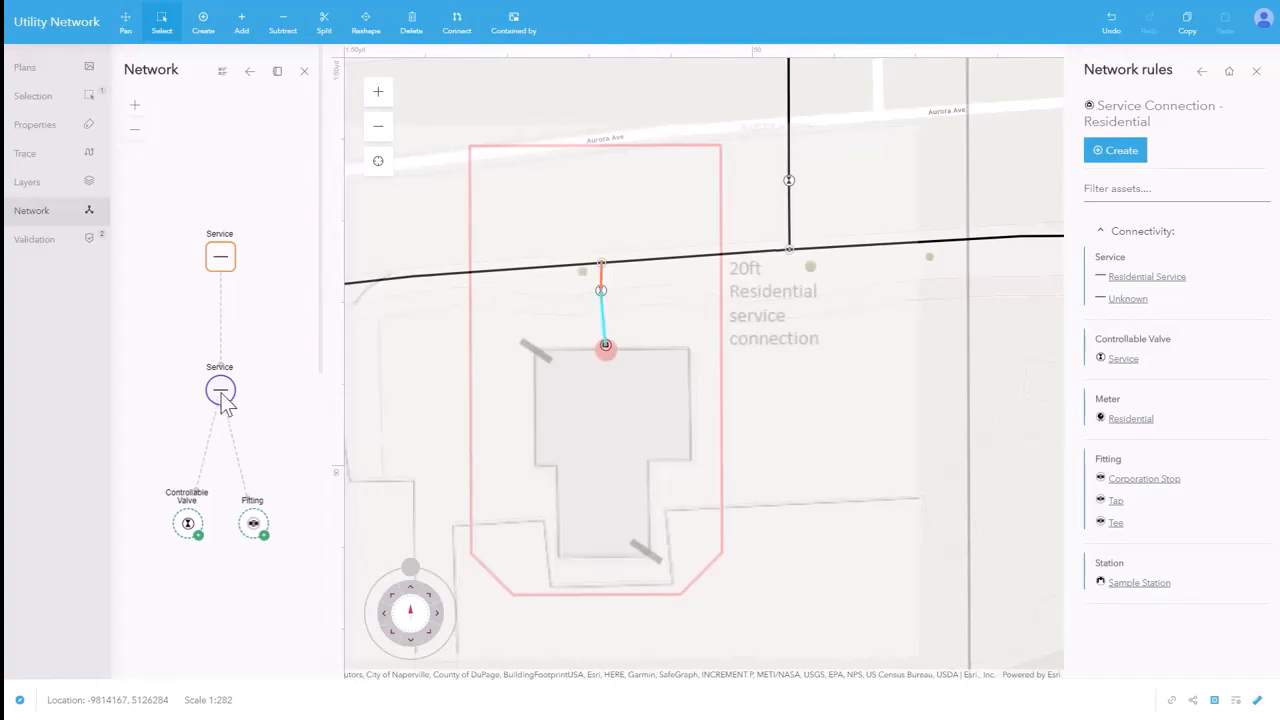
right_click(256, 530)
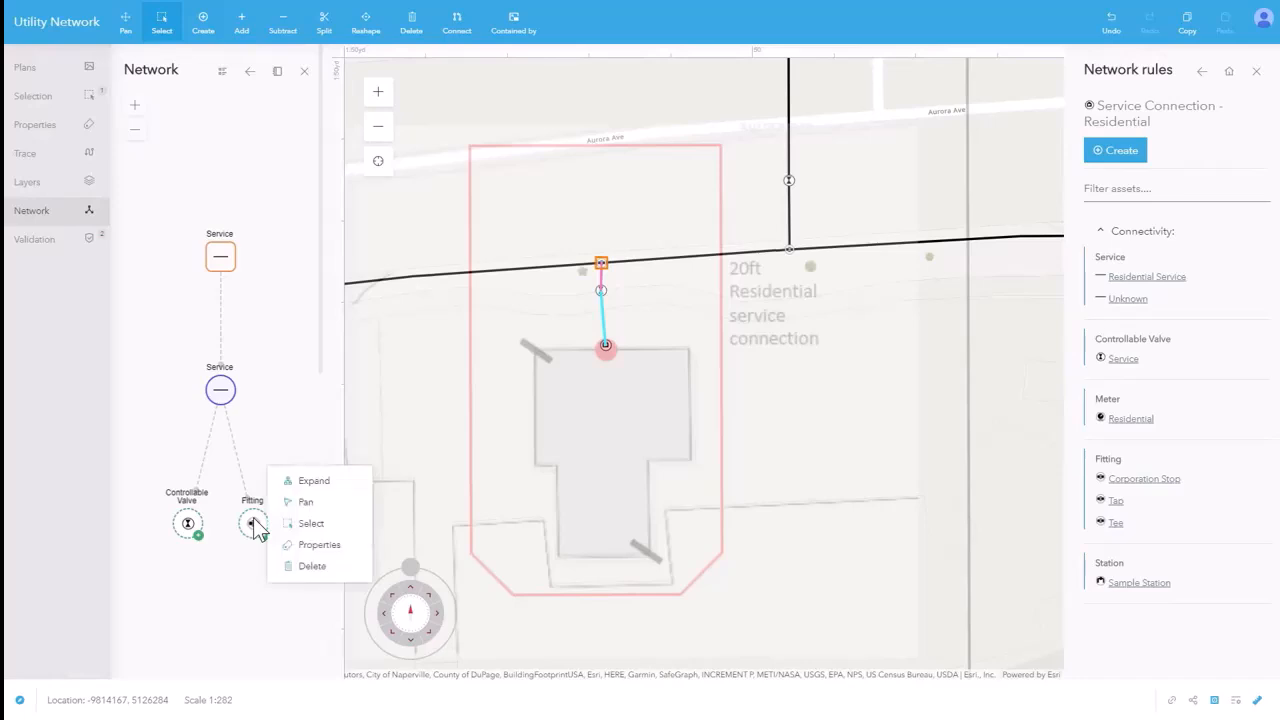
left_click(291, 484)
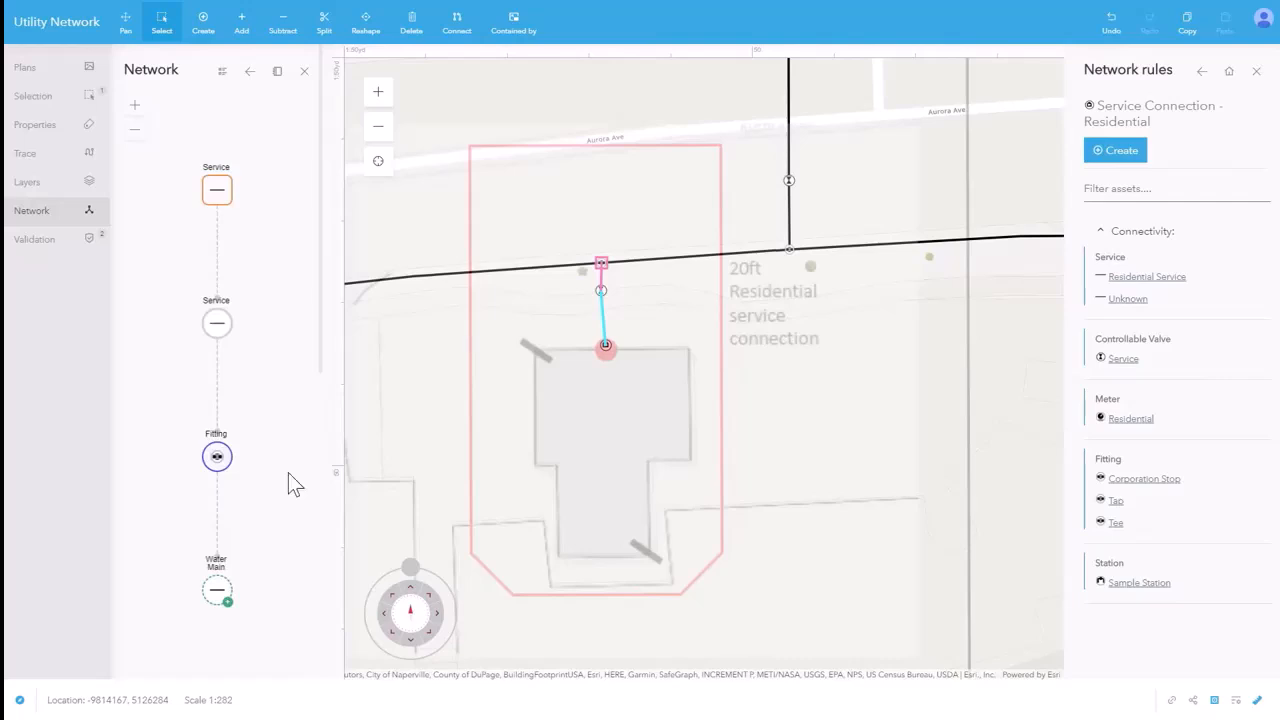
right_click(219, 592)
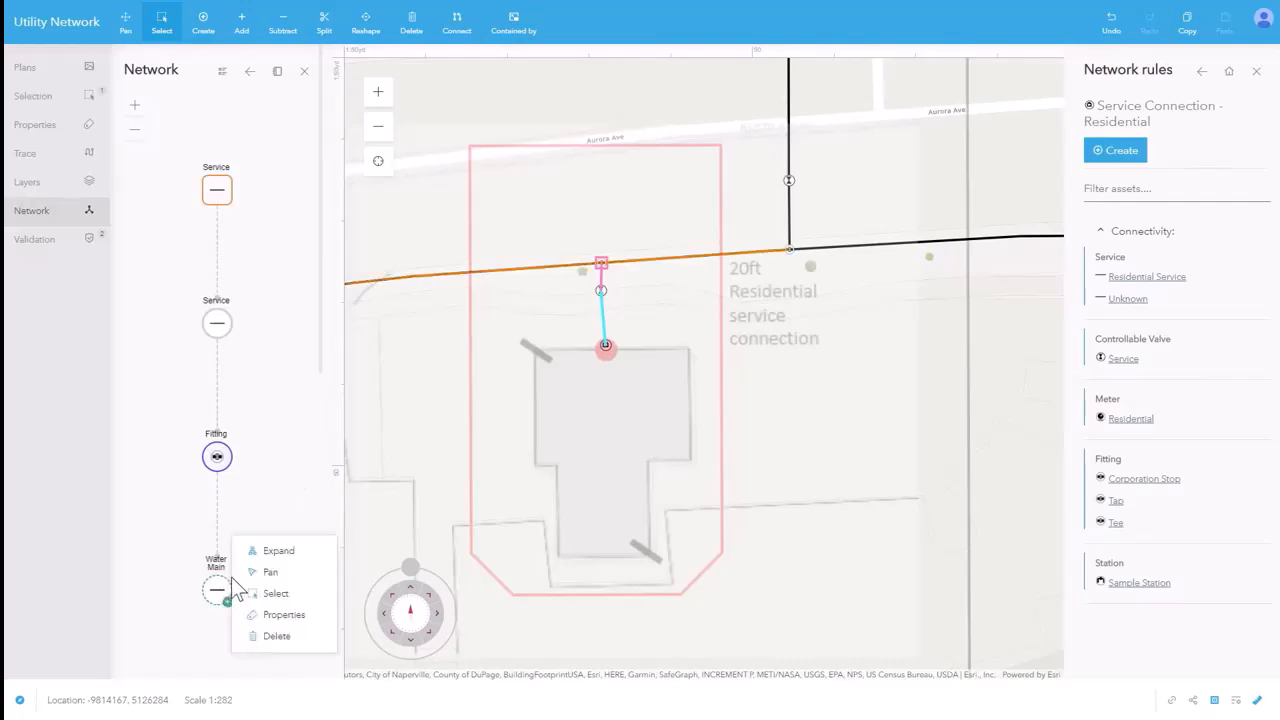
left_click(270, 551)
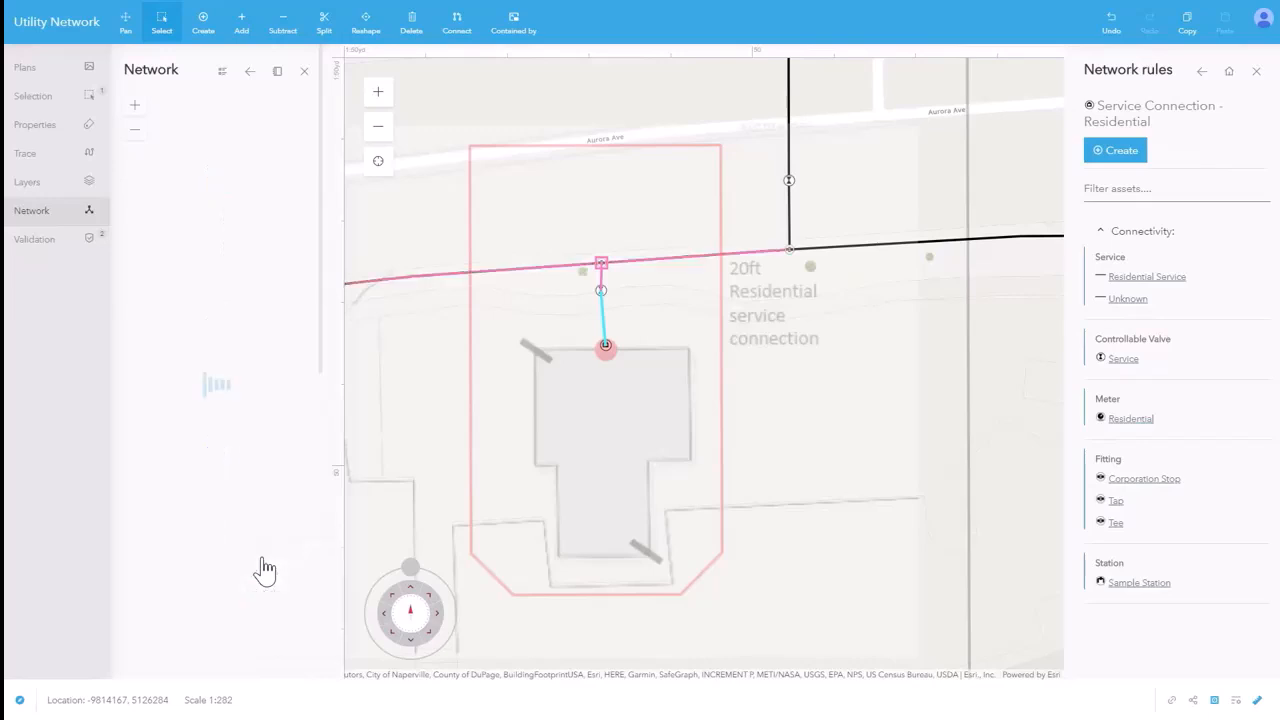